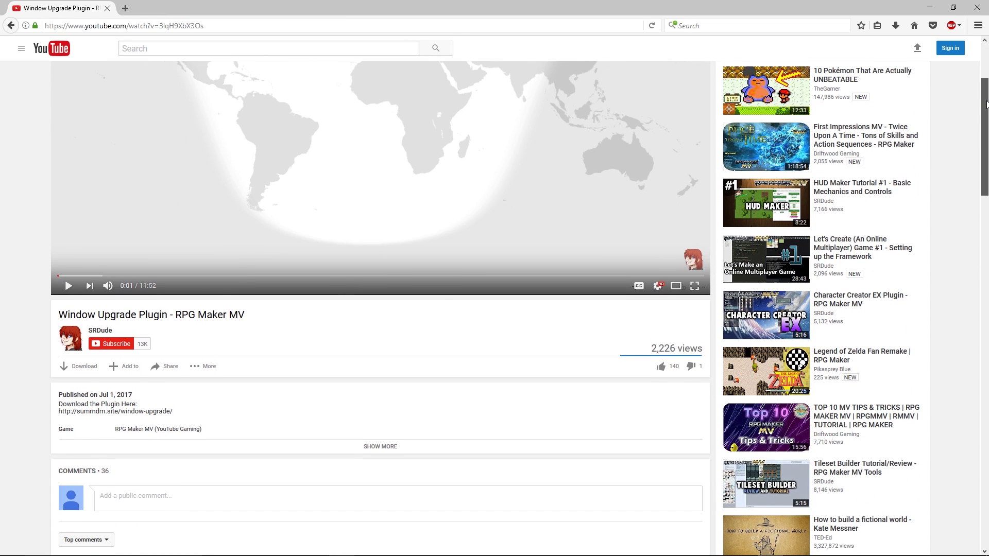
# Expand the description of the Window Upgrade Plugin video
pyautogui.click(376, 444)
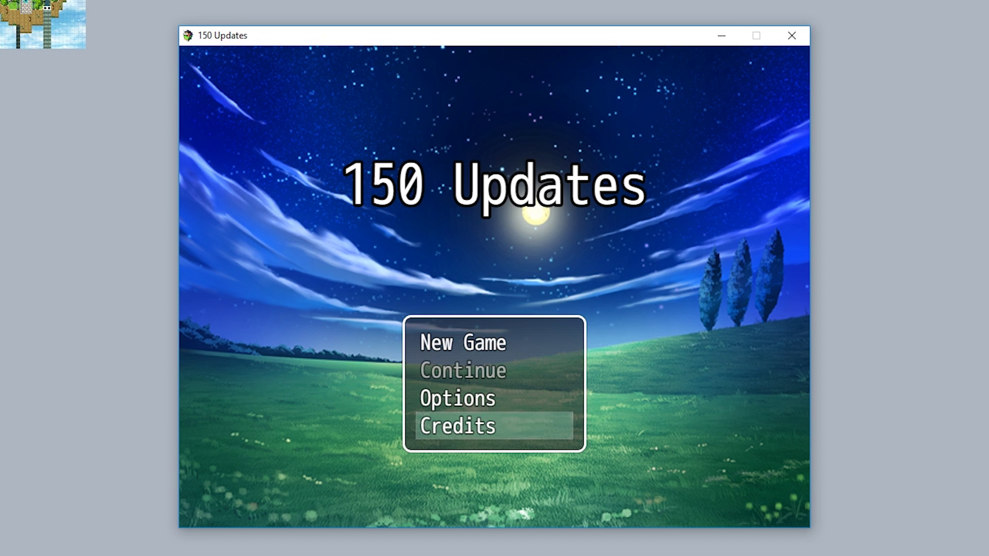
# Open the game's Credits scene, browse its categories and view the Example 1 credit under Plugins
pyautogui.press('Return')
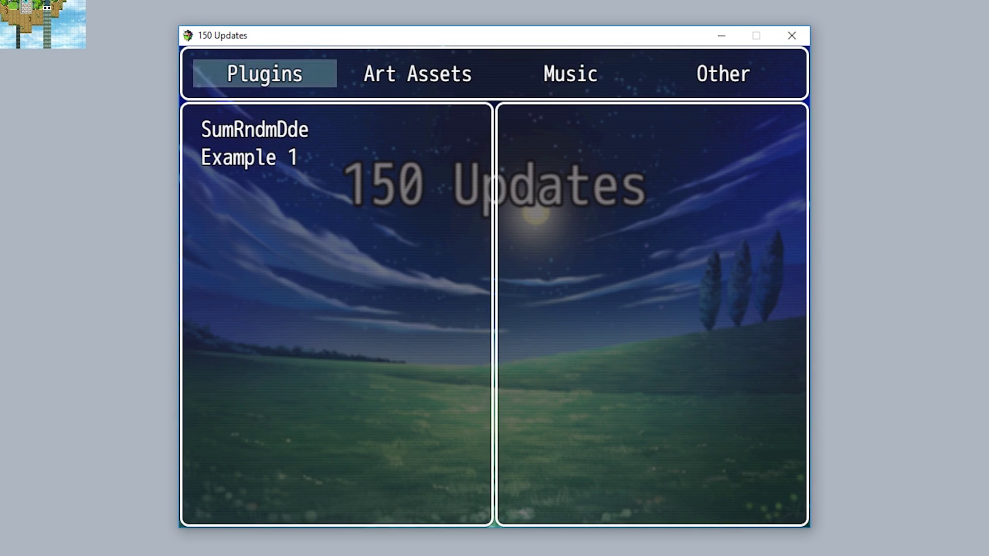
pyautogui.press('Right')
pyautogui.press('Right')
pyautogui.press('Left')
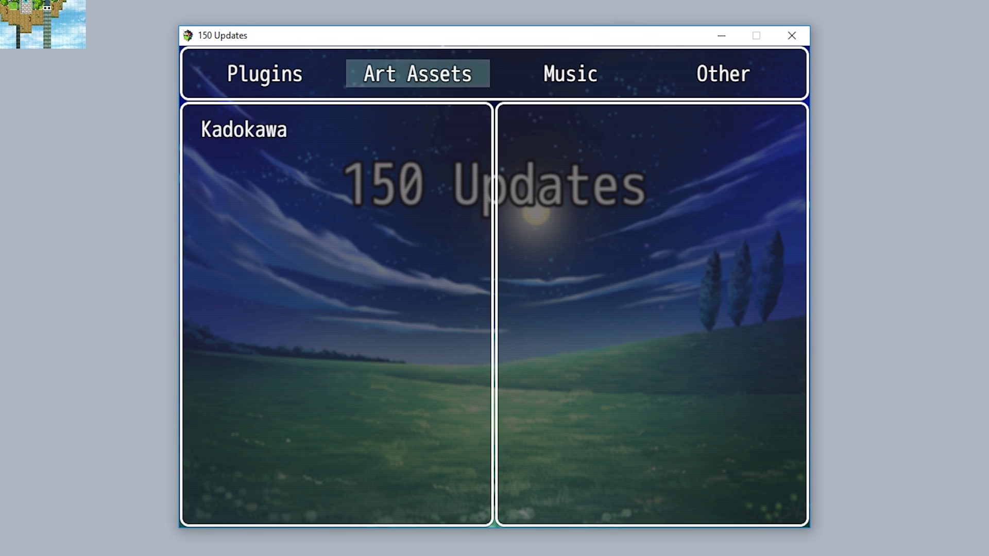
pyautogui.press('Left')
pyautogui.press('Right')
pyautogui.press('Right')
pyautogui.press('Right')
pyautogui.press('Right')
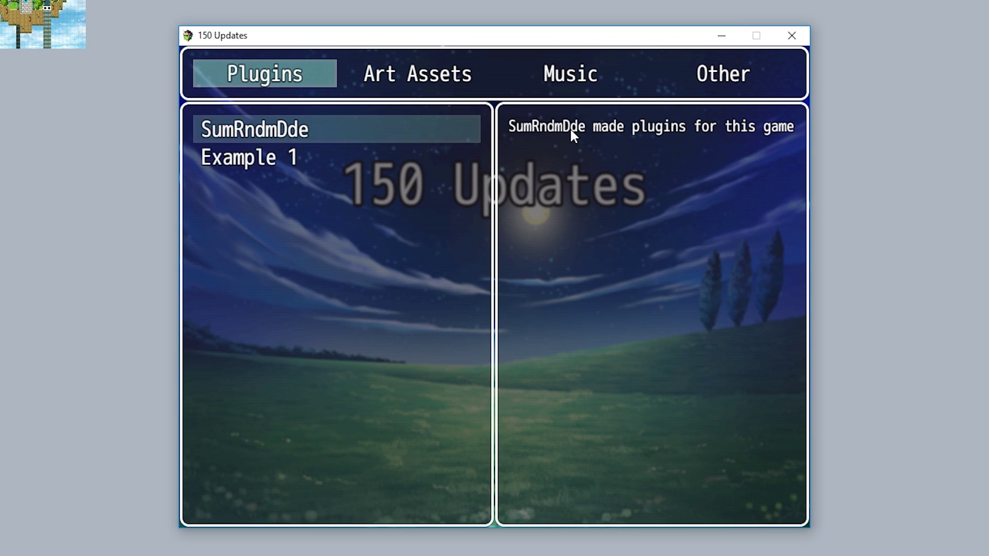
pyautogui.click(372, 163)
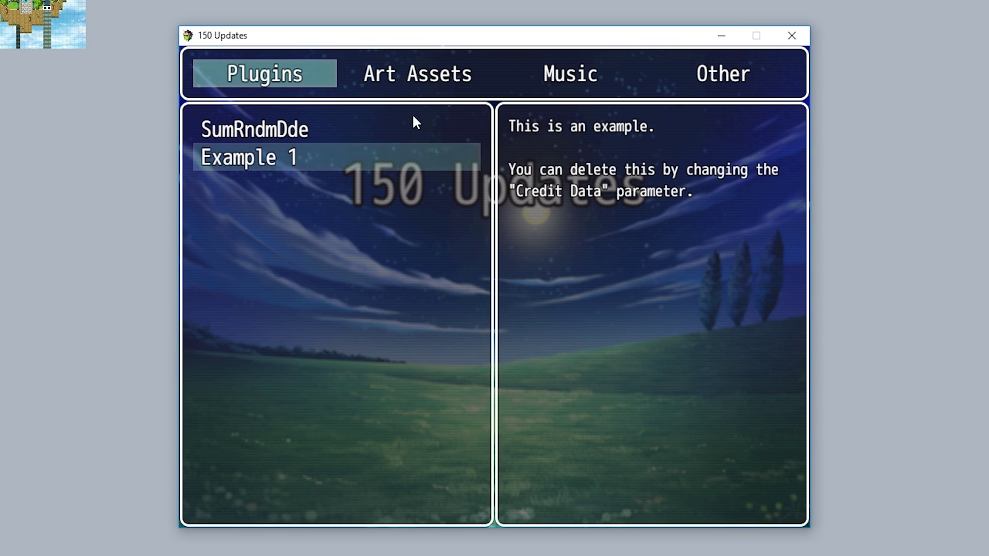
pyautogui.rightClick(439, 136)
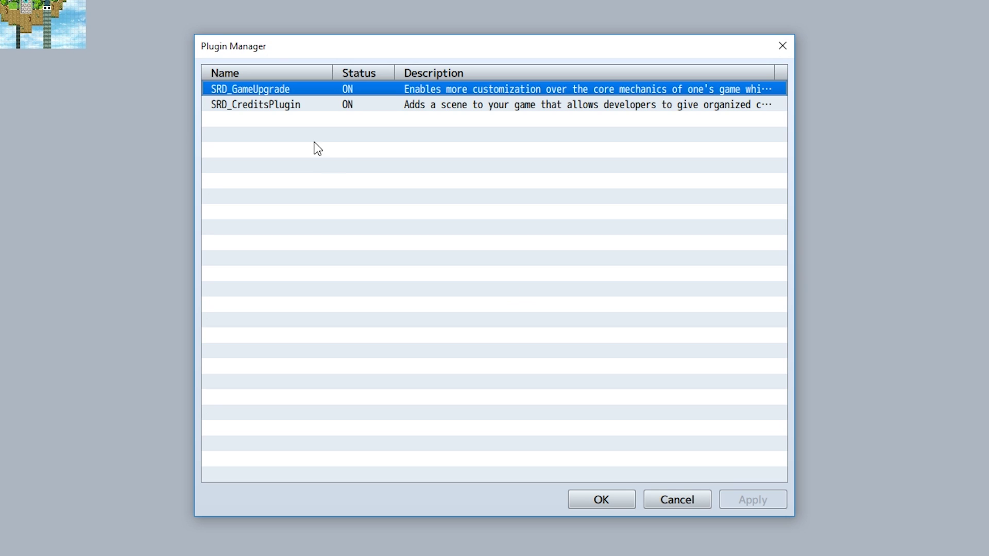
# Open the Credit Data parameter of SRD_CreditsPlugin and review the Plugins, Art Assets, Music and Other category entries
pyautogui.doubleClick(285, 108)
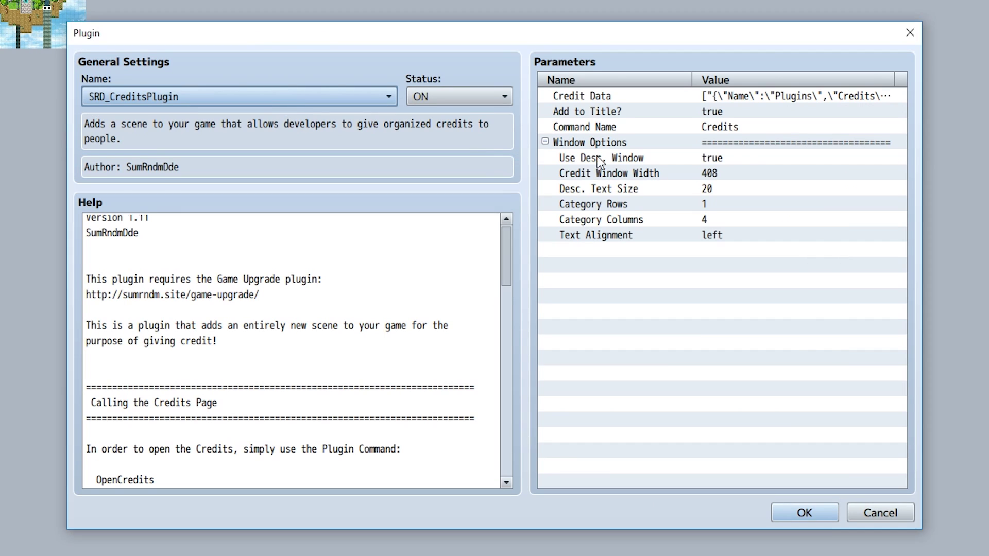
pyautogui.doubleClick(648, 98)
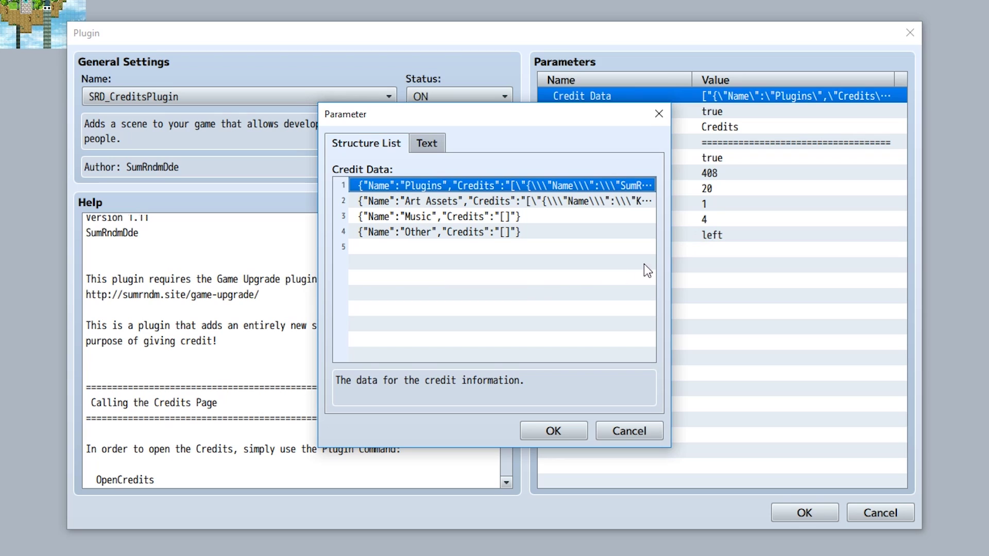
pyautogui.doubleClick(446, 190)
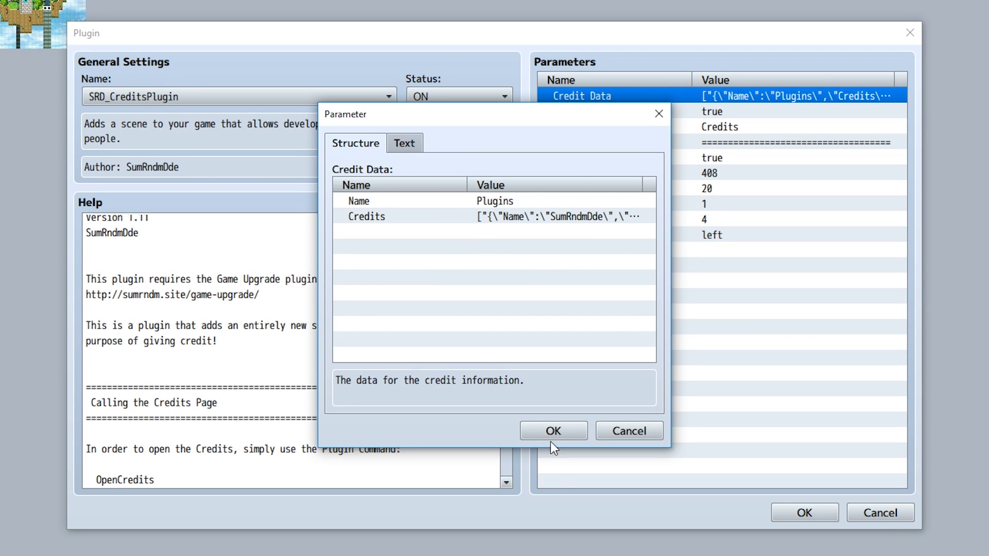
pyautogui.click(550, 439)
pyautogui.doubleClick(400, 198)
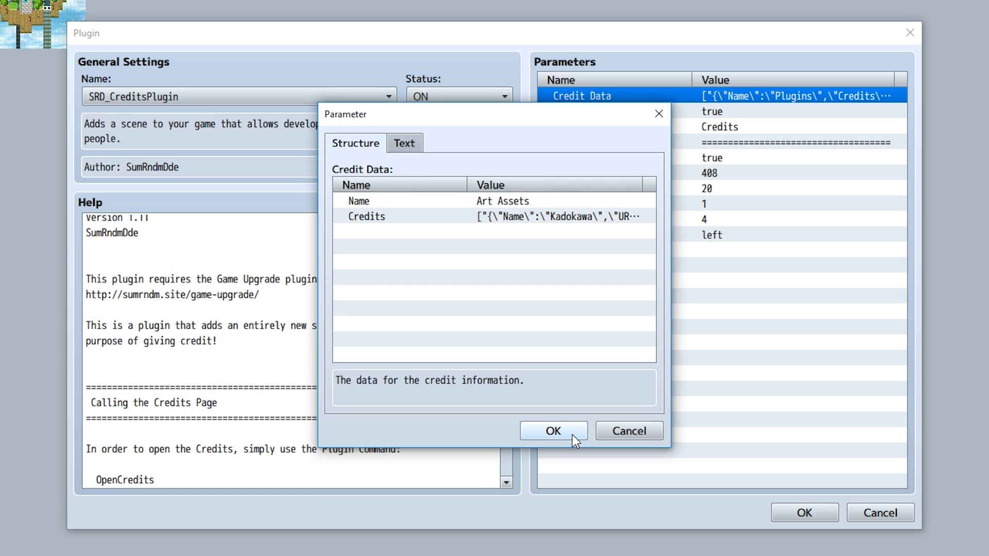
pyautogui.click(572, 435)
pyautogui.doubleClick(422, 218)
pyautogui.click(537, 434)
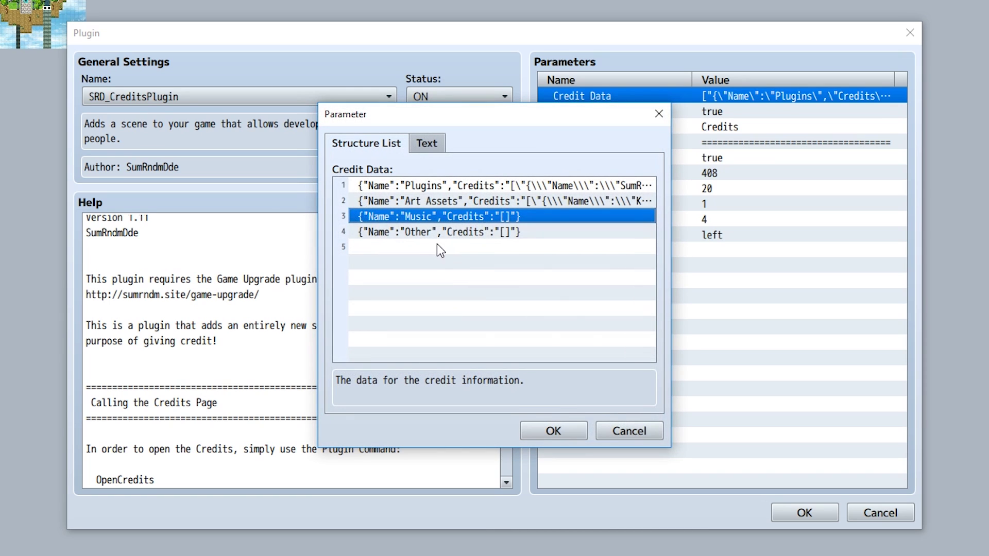
pyautogui.doubleClick(438, 235)
pyautogui.click(546, 435)
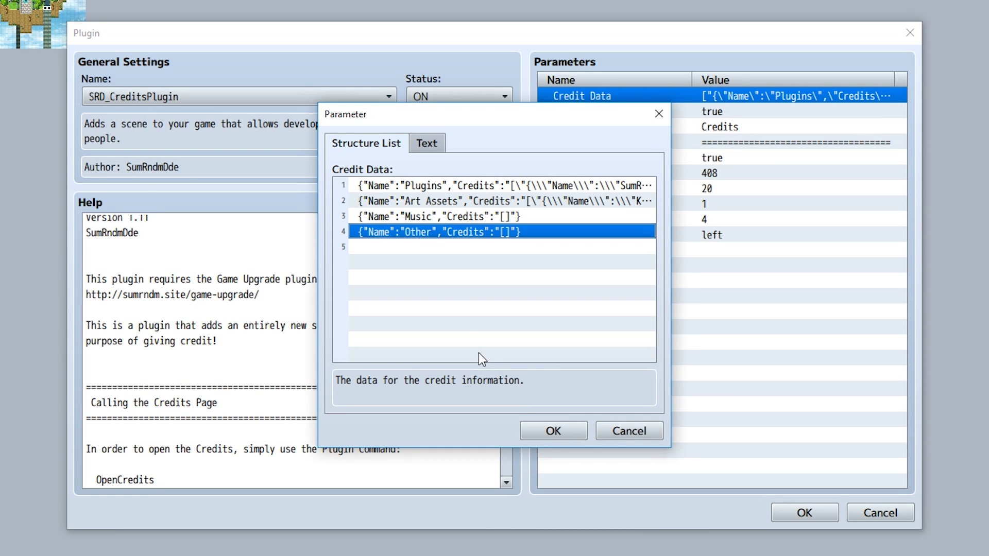
# Add a category named Random to the Credit Data list and delete it again
pyautogui.doubleClick(446, 302)
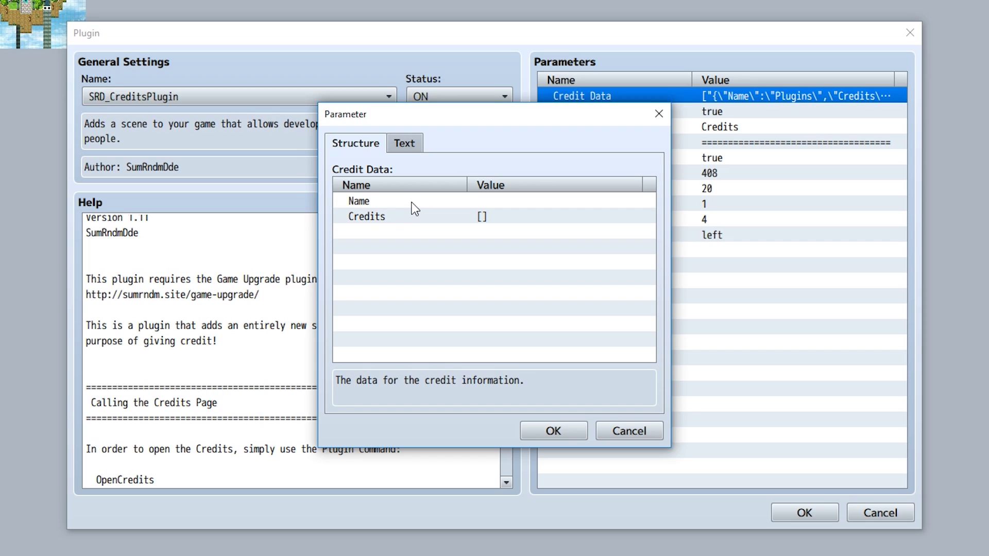
pyautogui.doubleClick(415, 204)
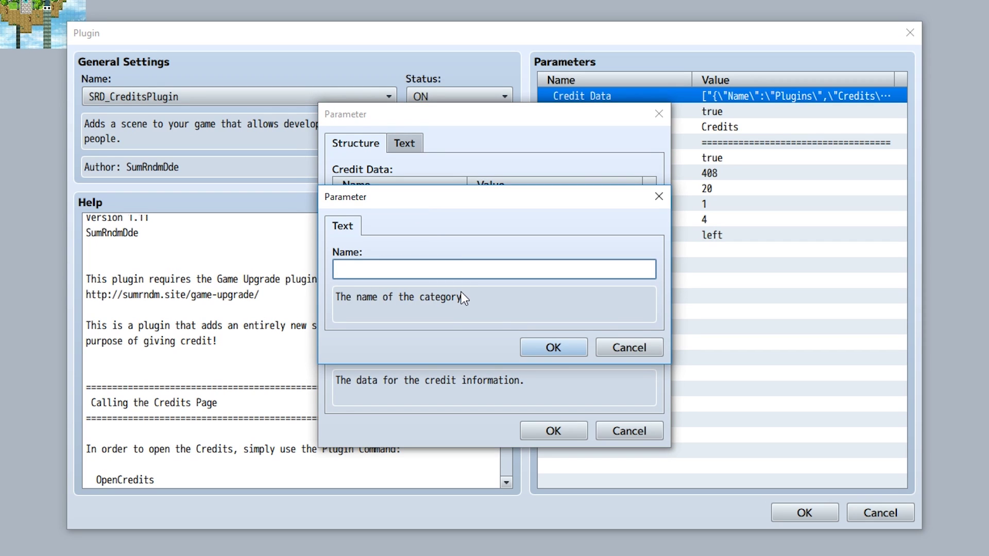
pyautogui.write('Random')
pyautogui.press('Return')
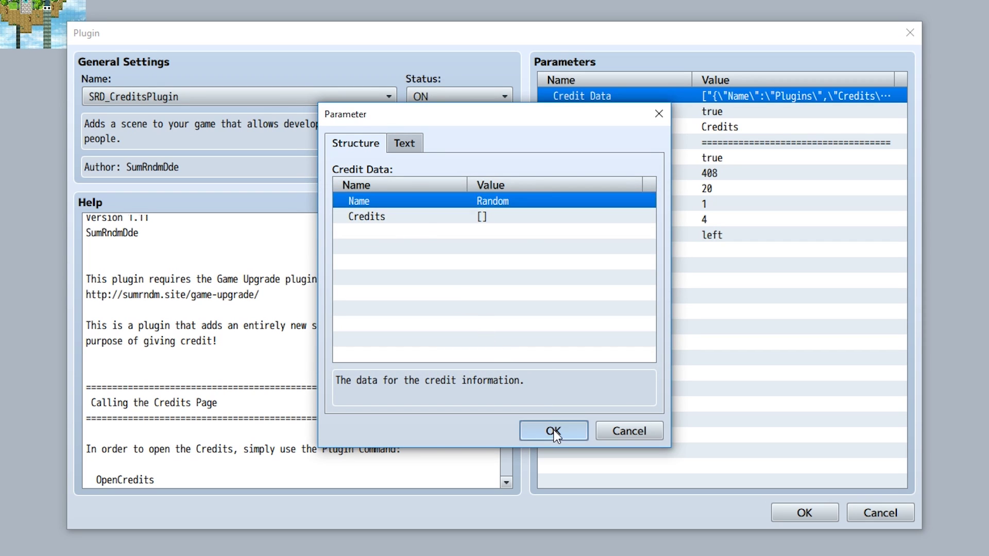
pyautogui.click(553, 431)
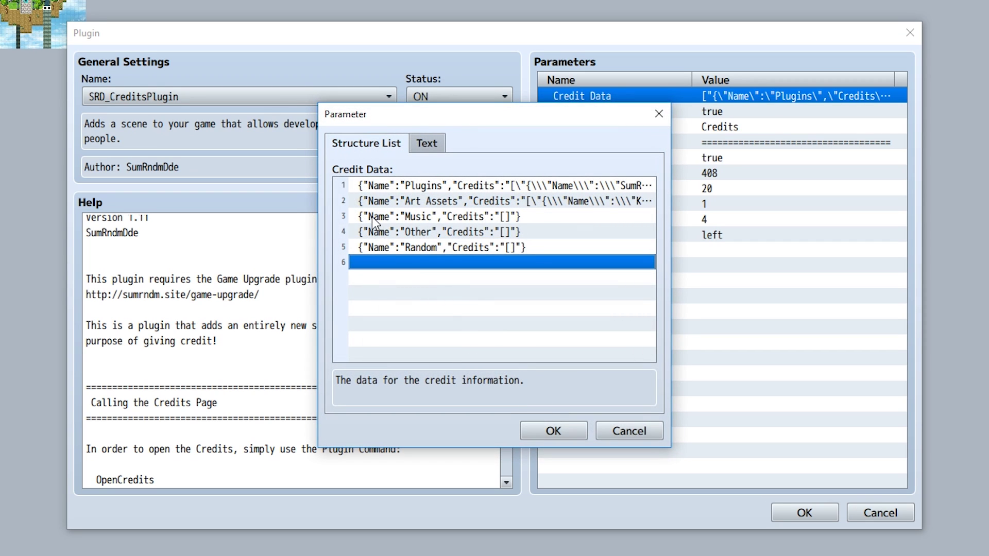
pyautogui.click(388, 248)
pyautogui.press('Delete')
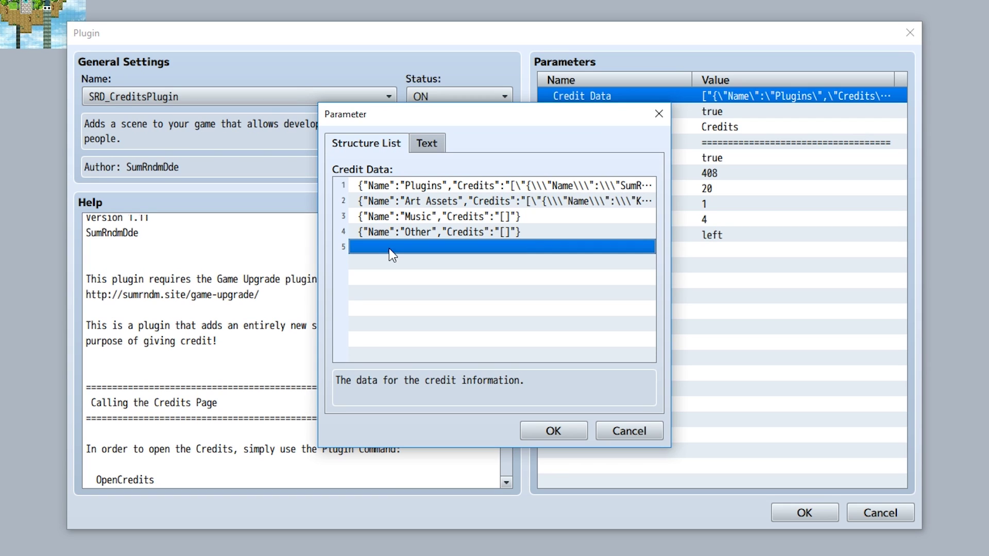
# Review the name, URL and description of the first credit in the Plugins category and return to the plugin's parameters
pyautogui.doubleClick(421, 187)
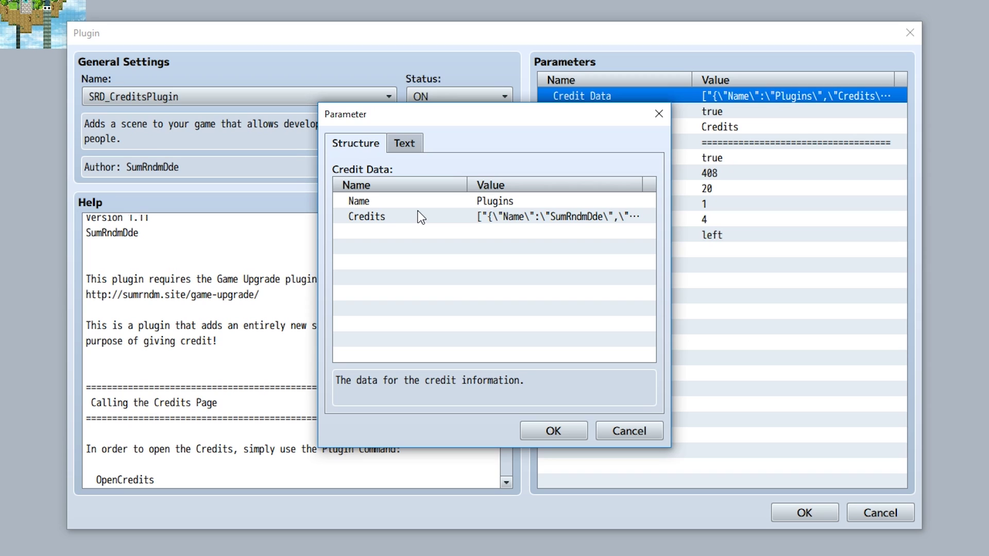
pyautogui.doubleClick(421, 216)
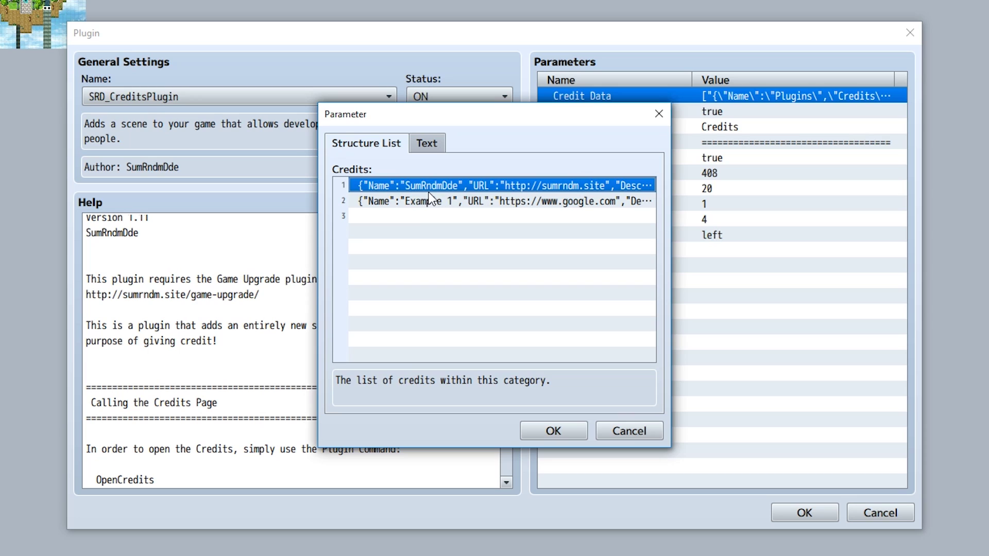
pyautogui.doubleClick(424, 189)
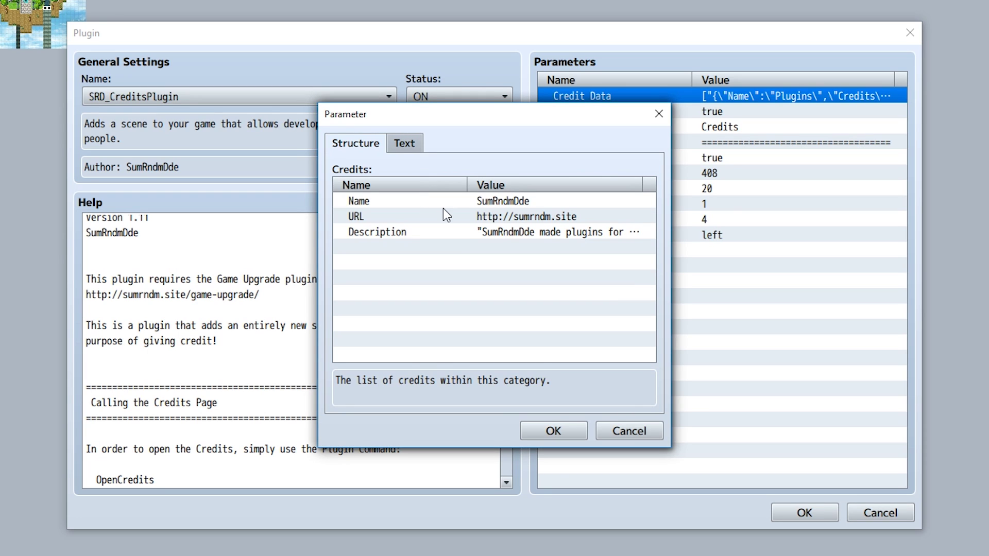
pyautogui.doubleClick(432, 203)
pyautogui.click(539, 344)
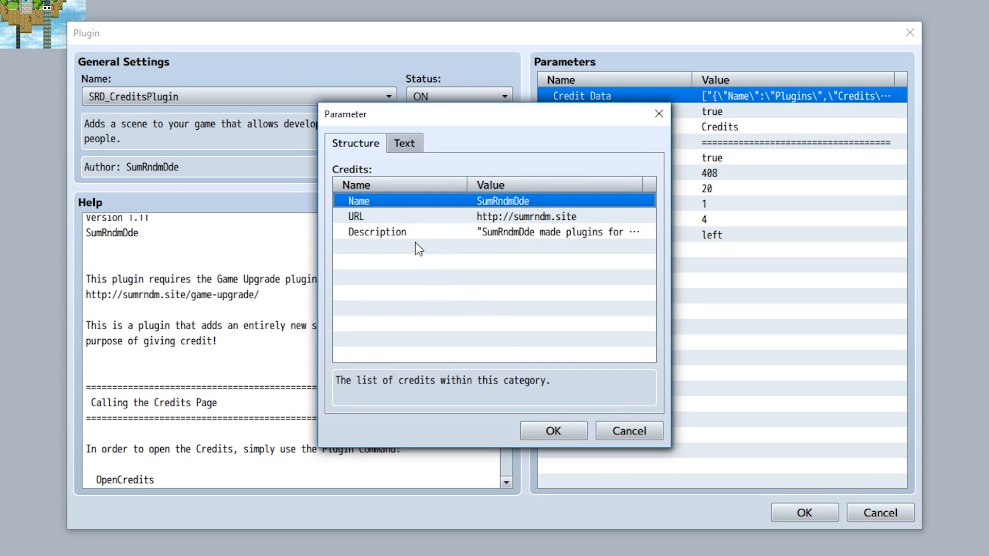
pyautogui.doubleClick(418, 217)
pyautogui.click(540, 346)
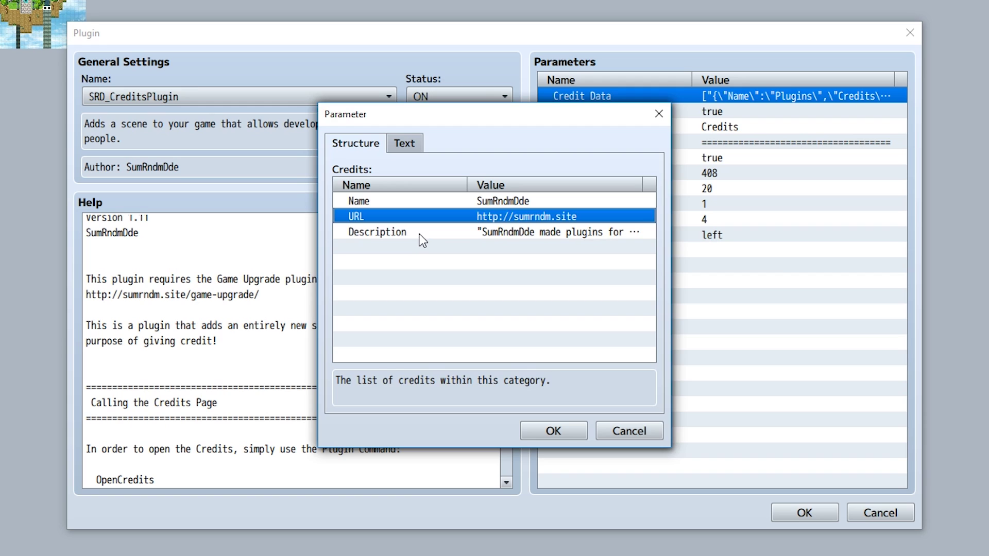
pyautogui.doubleClick(419, 232)
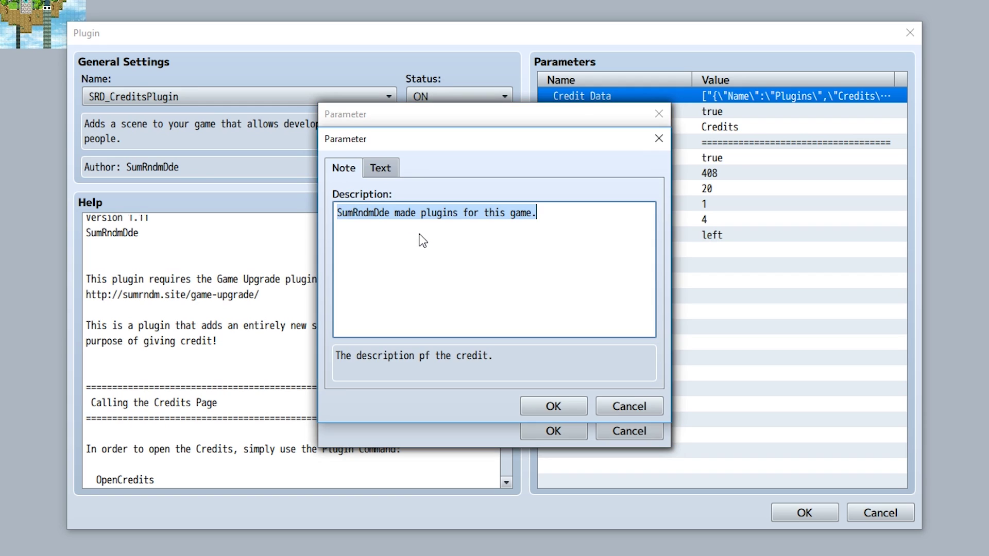
pyautogui.click(561, 402)
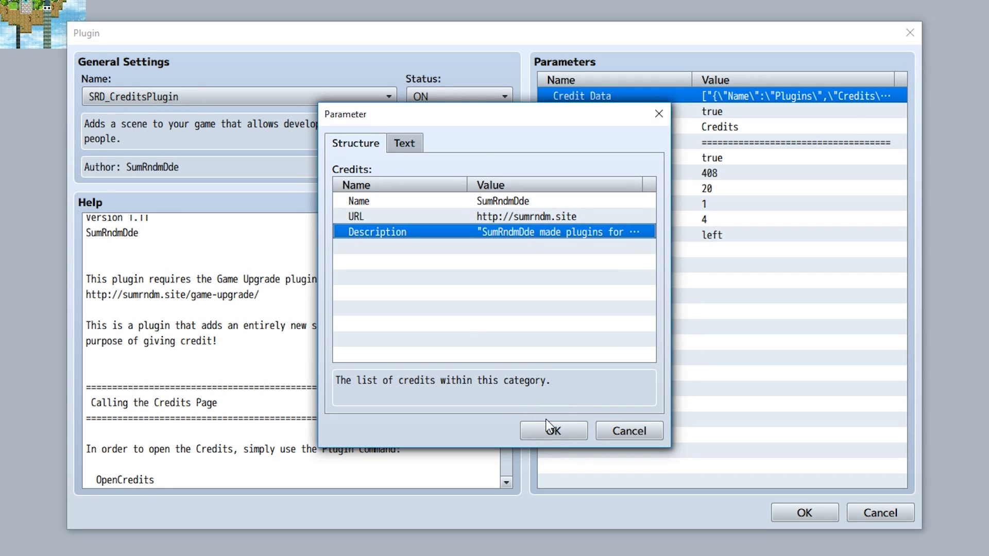
pyautogui.click(553, 432)
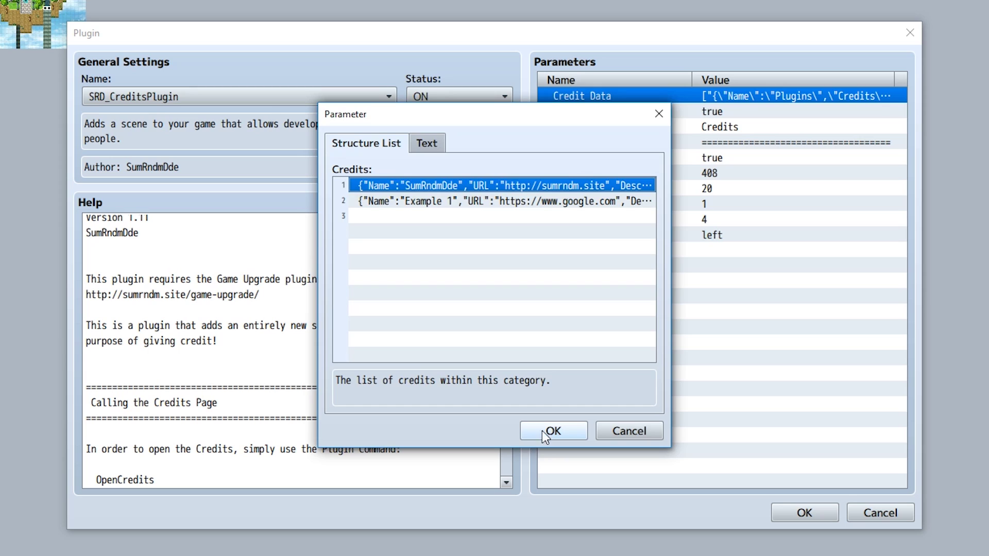
pyautogui.click(544, 431)
pyautogui.click(549, 432)
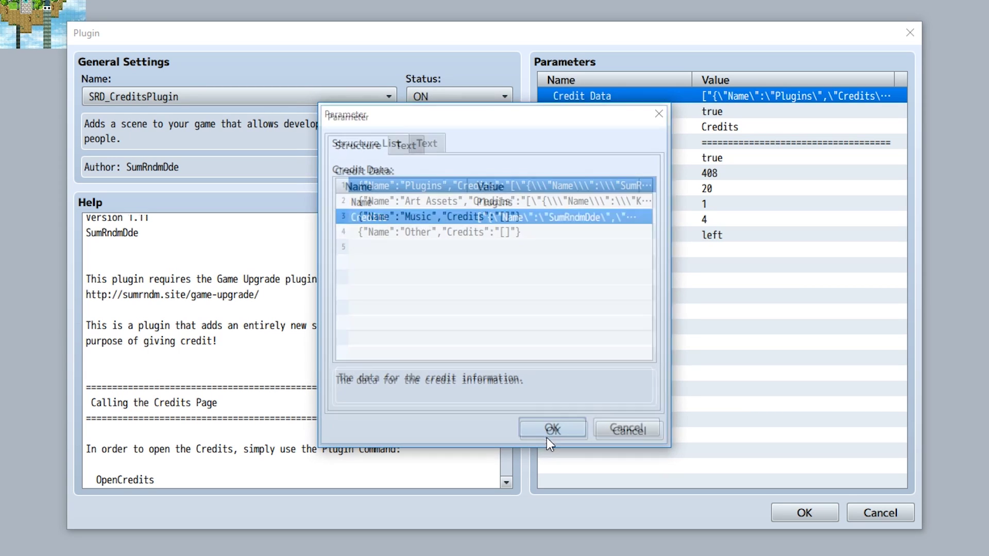
pyautogui.click(556, 437)
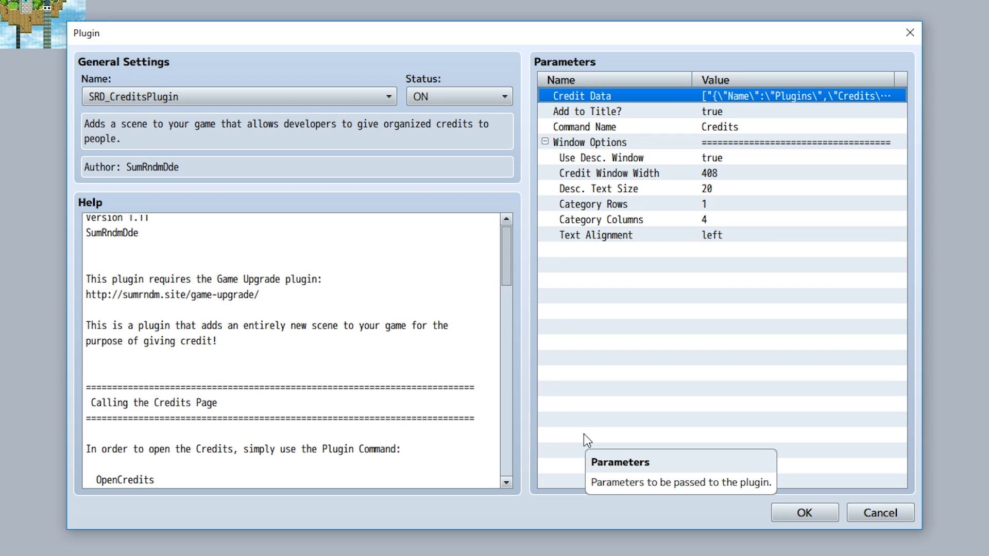
# Examine the Text Alignment options and the Credit Window Width parameter of the credits plugin
pyautogui.scroll(1, 291, 350)
pyautogui.doubleClick(647, 238)
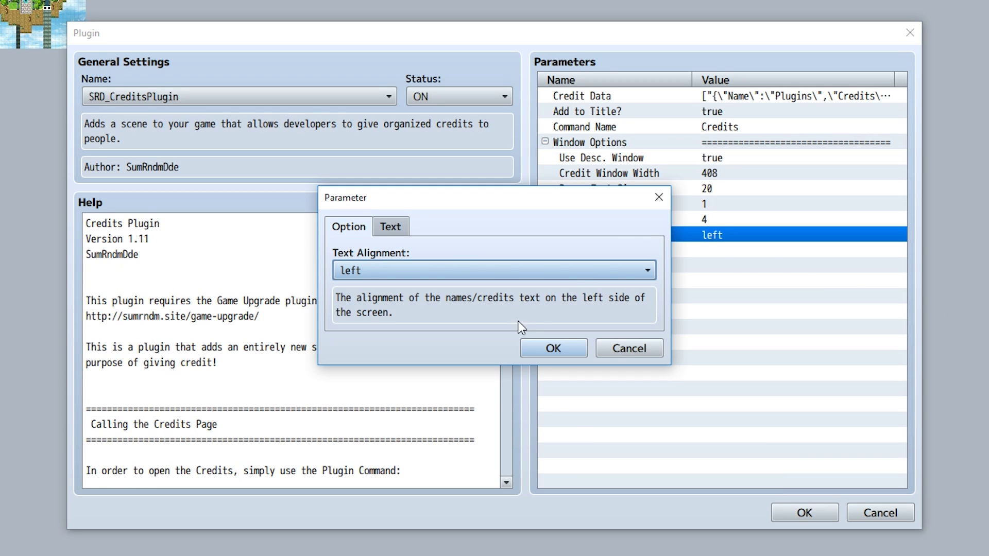
pyautogui.click(492, 270)
pyautogui.click(581, 348)
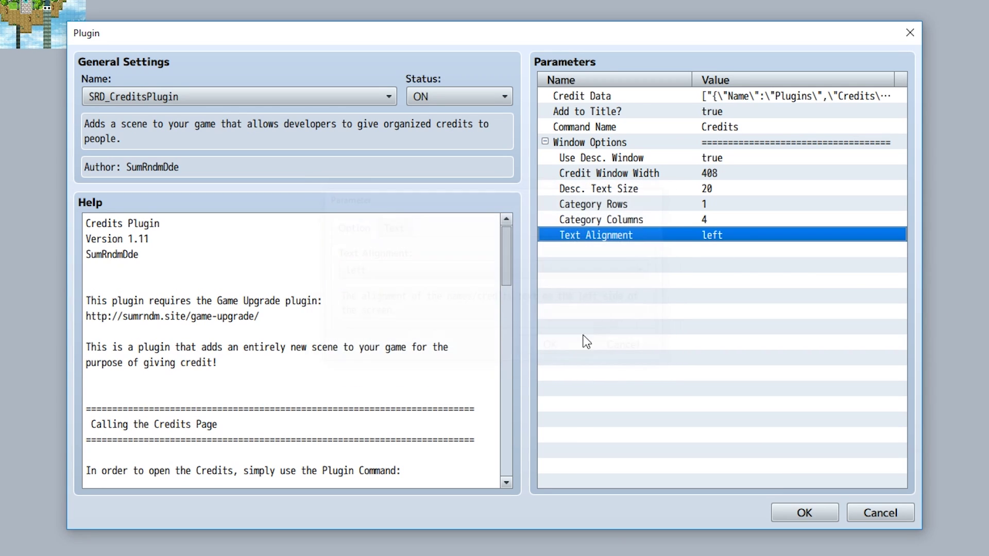
pyautogui.doubleClick(697, 175)
pyautogui.click(649, 274)
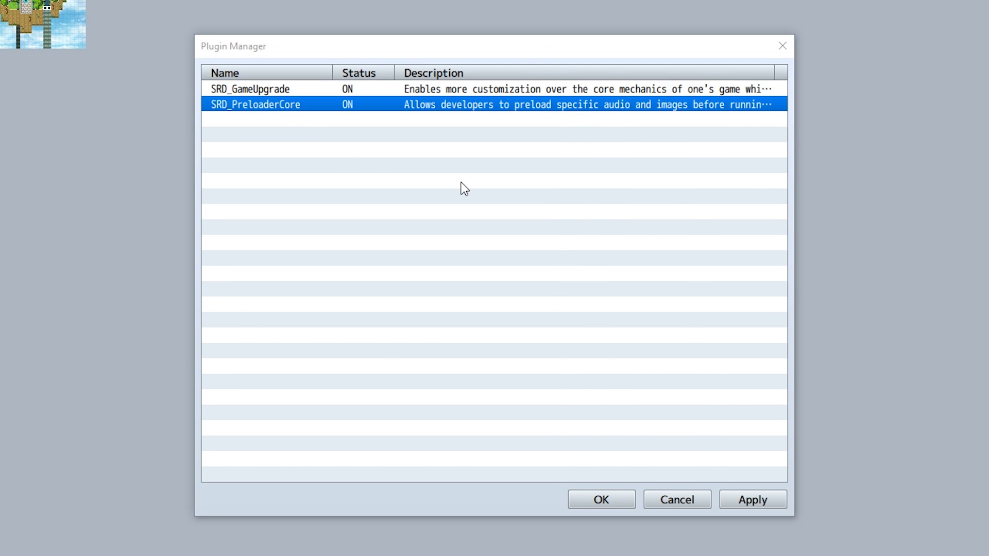
# Try setting the Preload ME parameter of SRD_PreloaderCore to "custom: file2, file4"
pyautogui.scroll(-1, 740, 348)
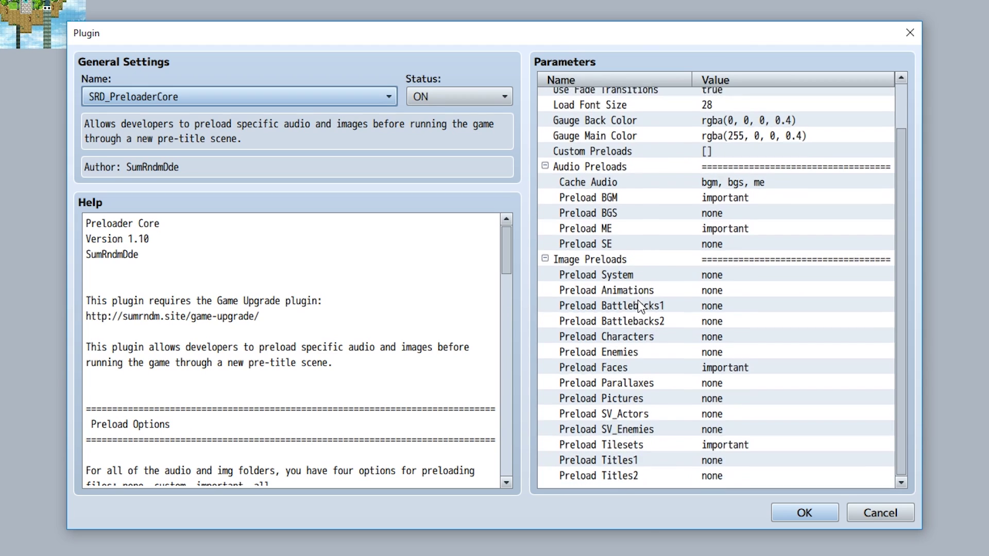
pyautogui.scroll(1, 640, 309)
pyautogui.doubleClick(618, 280)
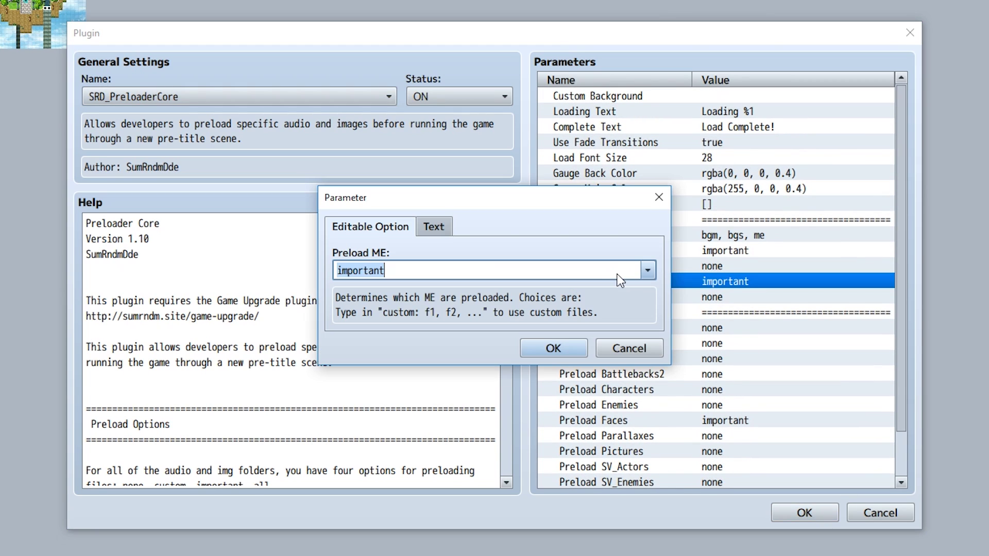
pyautogui.click(648, 270)
pyautogui.press('Escape')
pyautogui.scroll(-1, 405, 270)
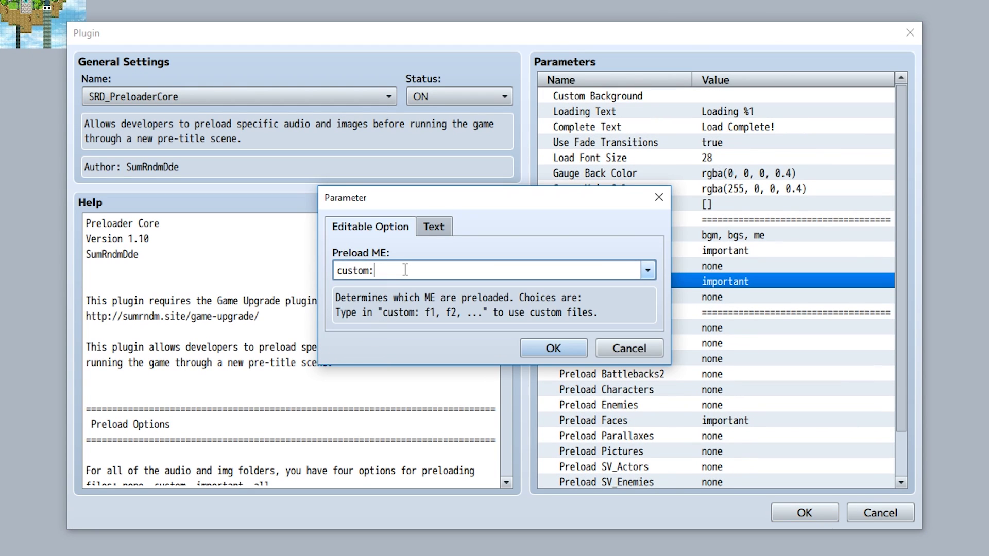
pyautogui.write('file2, file4')
pyautogui.click(600, 348)
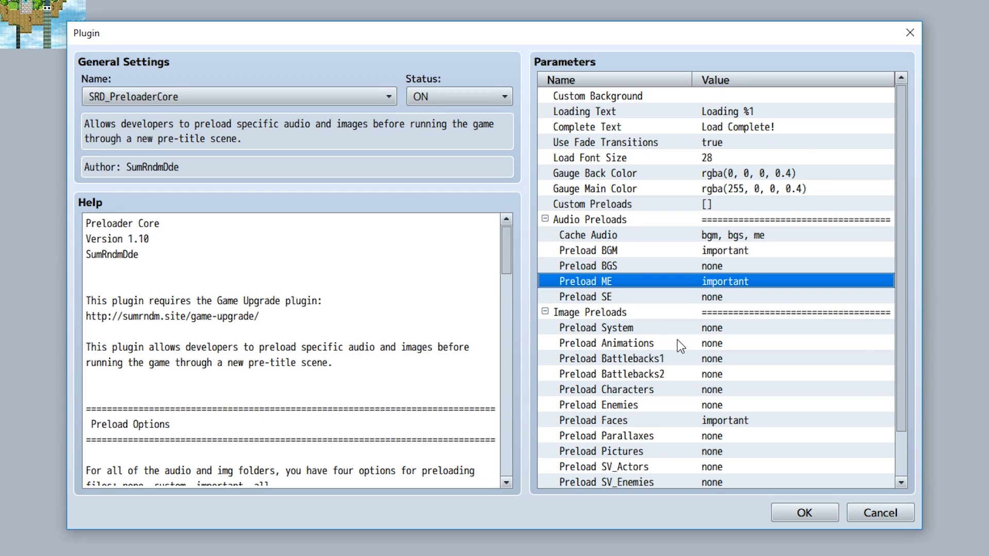
pyautogui.scroll(-1, 681, 355)
pyautogui.scroll(1, 669, 340)
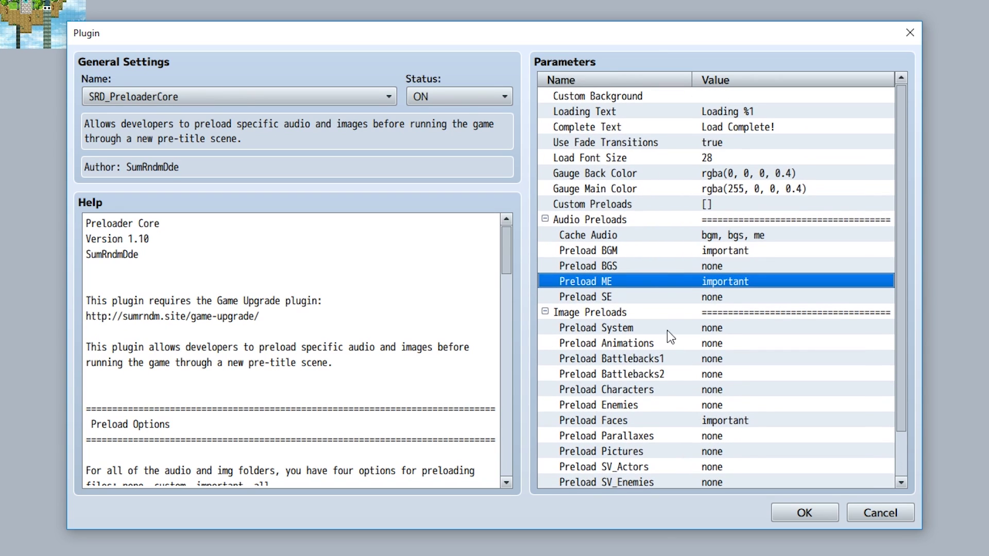
# Add an entry with blank Preload Path and Preload Images to the Custom Preloads list of SRD_PreloaderCore
pyautogui.doubleClick(619, 205)
pyautogui.doubleClick(501, 261)
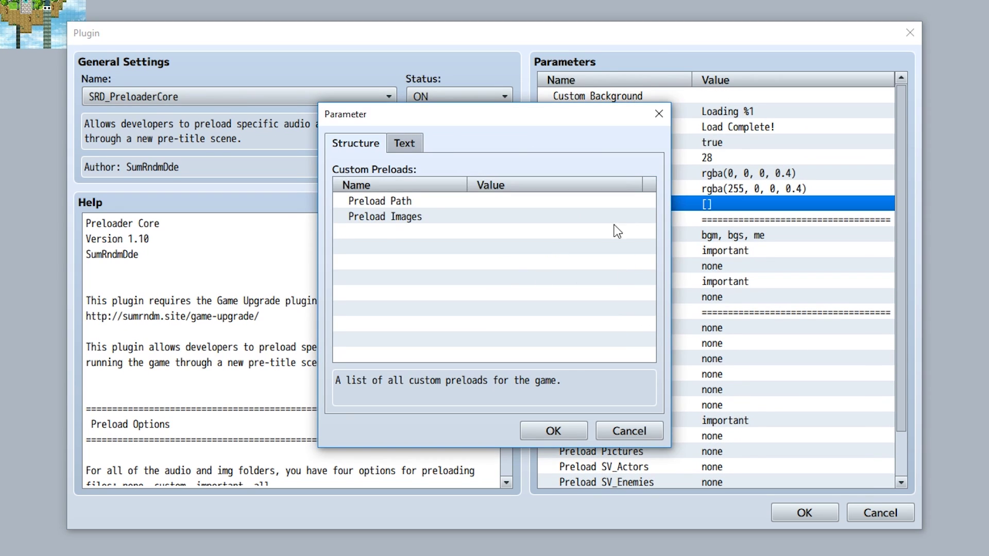
pyautogui.doubleClick(419, 206)
pyautogui.click(554, 348)
pyautogui.doubleClick(464, 216)
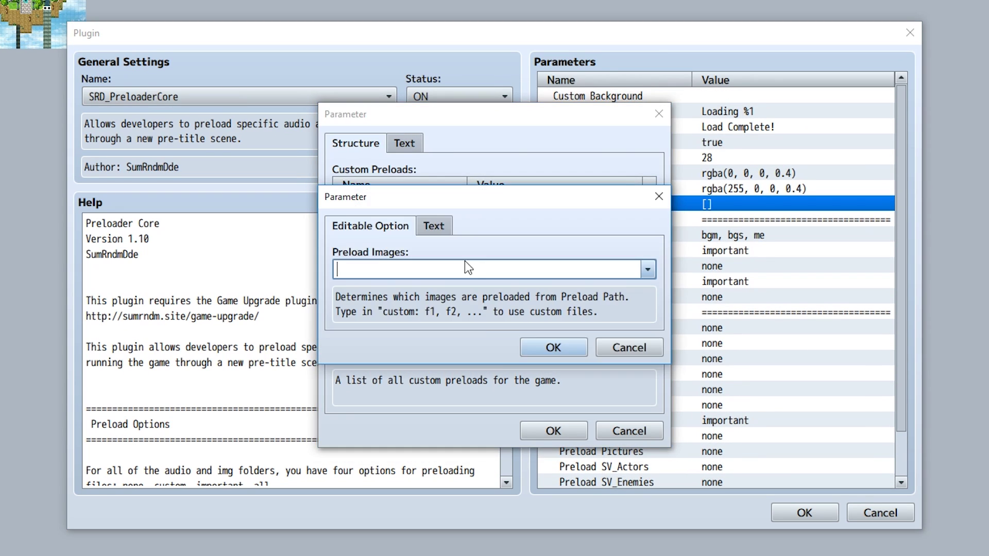
pyautogui.click(536, 353)
pyautogui.click(567, 431)
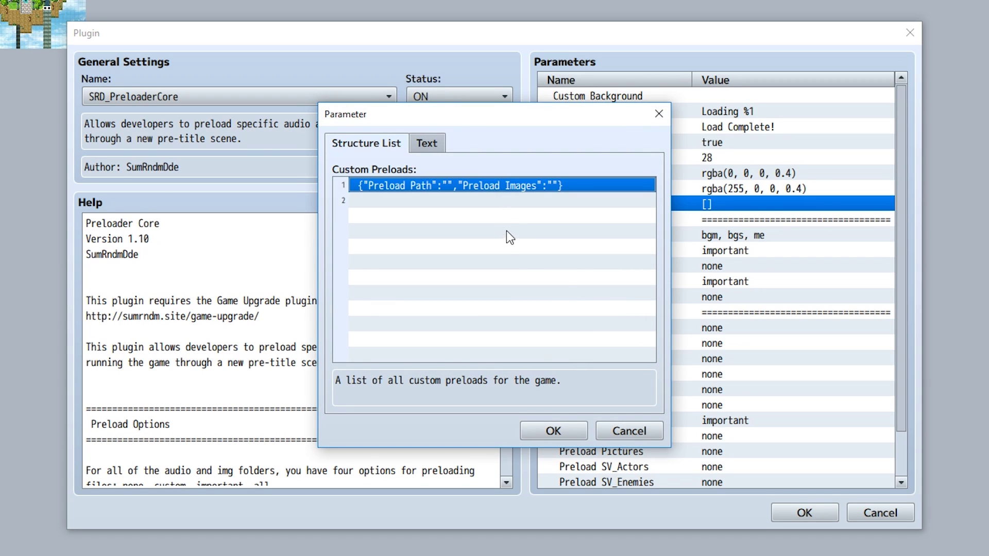
pyautogui.click(553, 431)
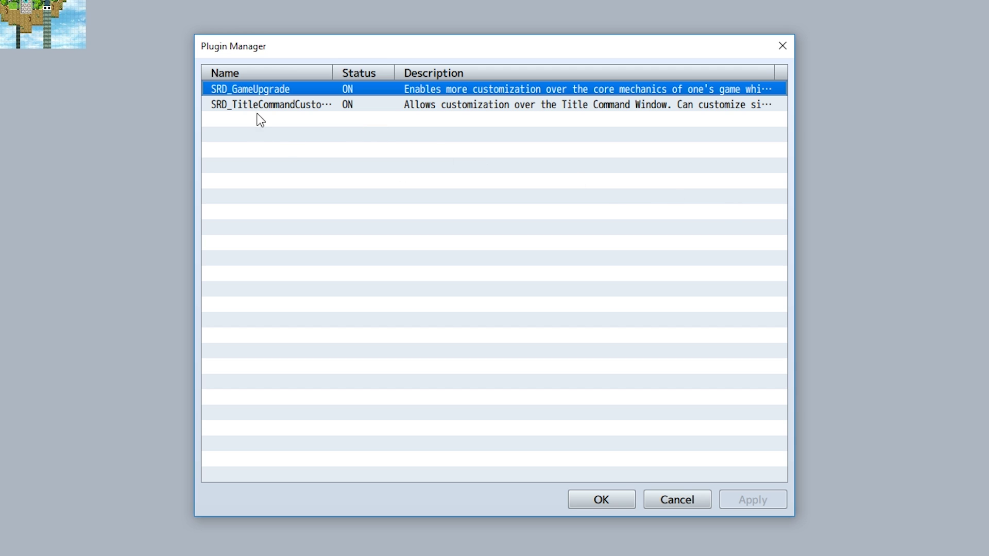
# Open the Command Data list of the SRD_TitleCommandCustomizer plugin
pyautogui.click(310, 105)
pyautogui.doubleClick(310, 105)
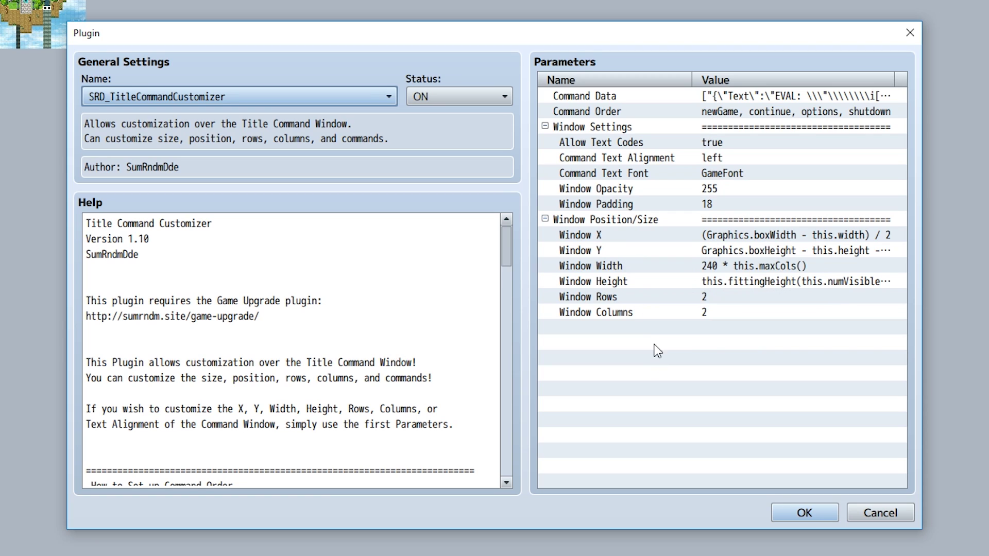
pyautogui.doubleClick(602, 97)
pyautogui.click(471, 200)
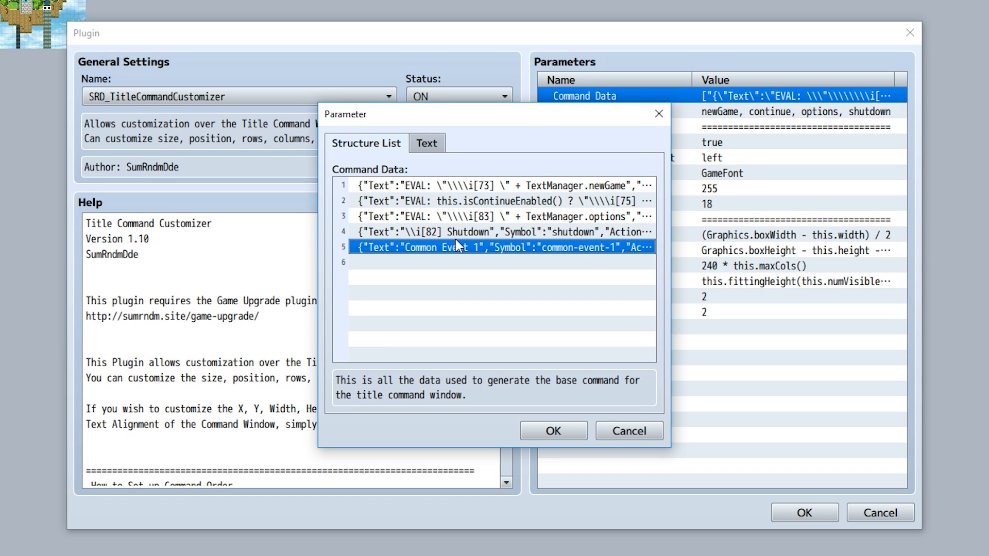
# Examine the Text, Symbol, Action, Enabled and Visible fields of the New Game command and return to the command list
pyautogui.doubleClick(425, 186)
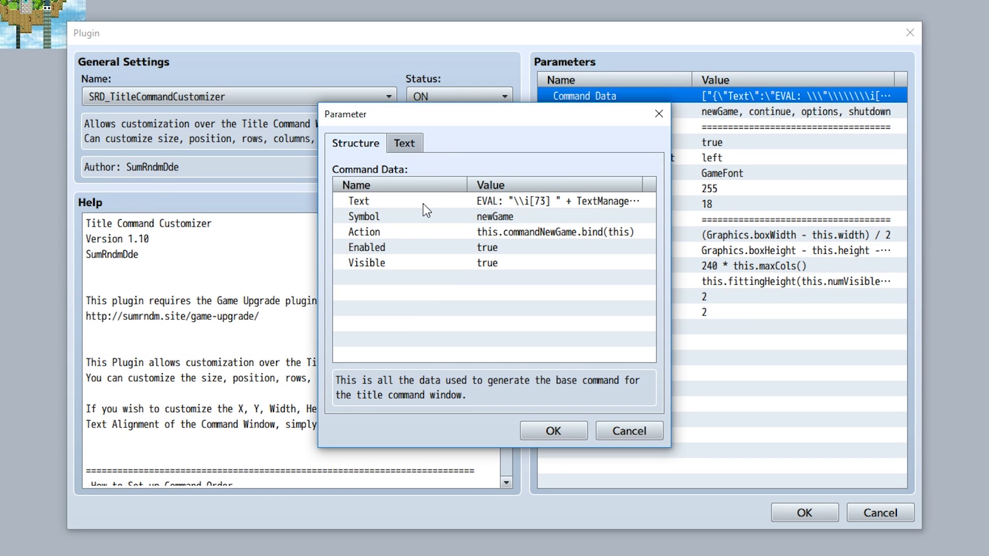
pyautogui.doubleClick(419, 202)
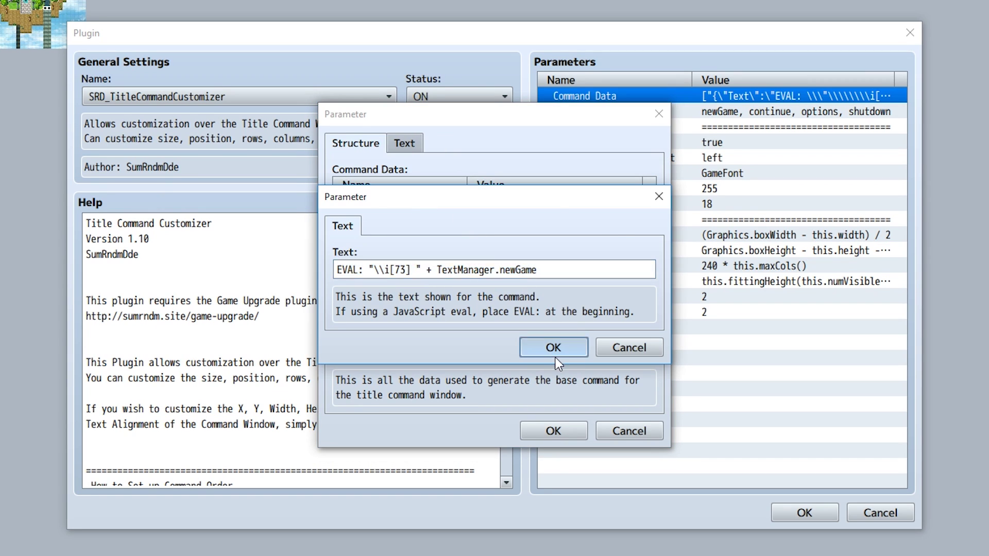
pyautogui.click(597, 347)
pyautogui.doubleClick(431, 217)
pyautogui.click(530, 346)
pyautogui.doubleClick(432, 232)
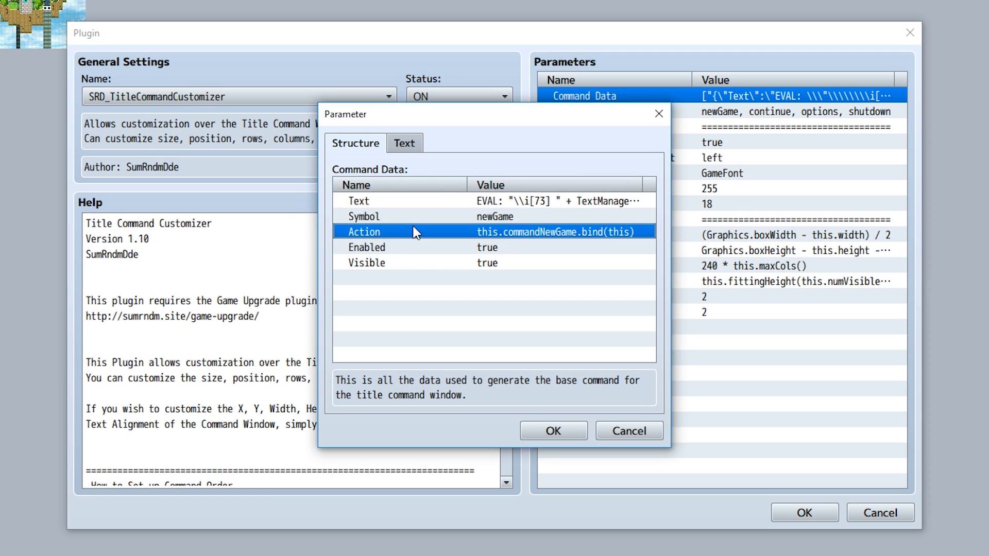
pyautogui.click(527, 354)
pyautogui.click(415, 248)
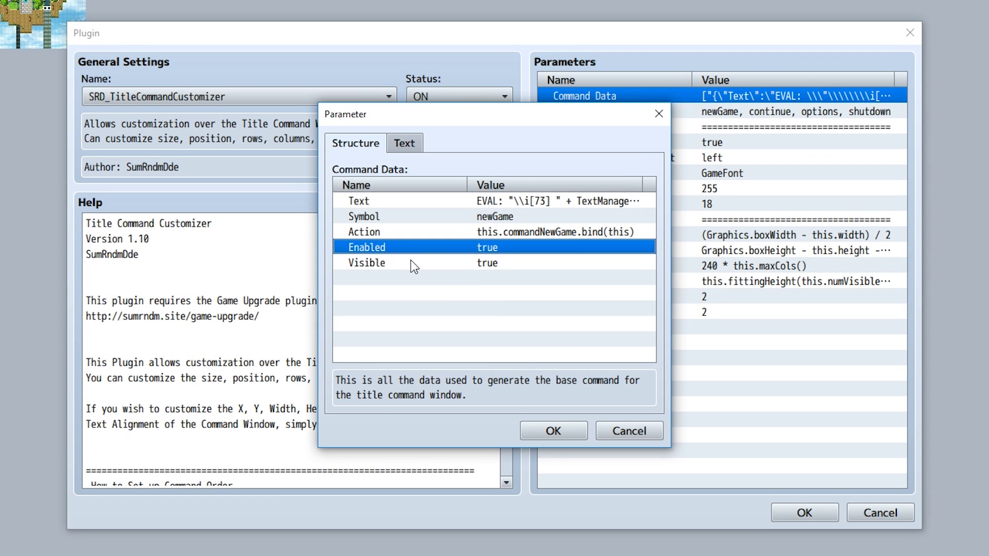
pyautogui.click(410, 262)
pyautogui.click(564, 431)
# Review the structured data of the Continue, Options, Shutdown and Common Event 1 commands
pyautogui.doubleClick(463, 201)
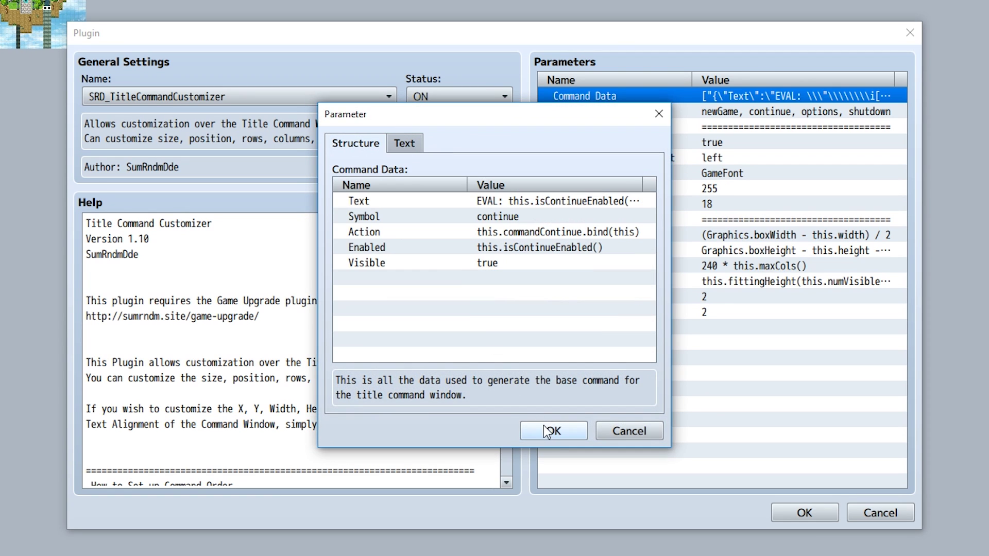
pyautogui.click(543, 427)
pyautogui.doubleClick(443, 216)
pyautogui.click(555, 430)
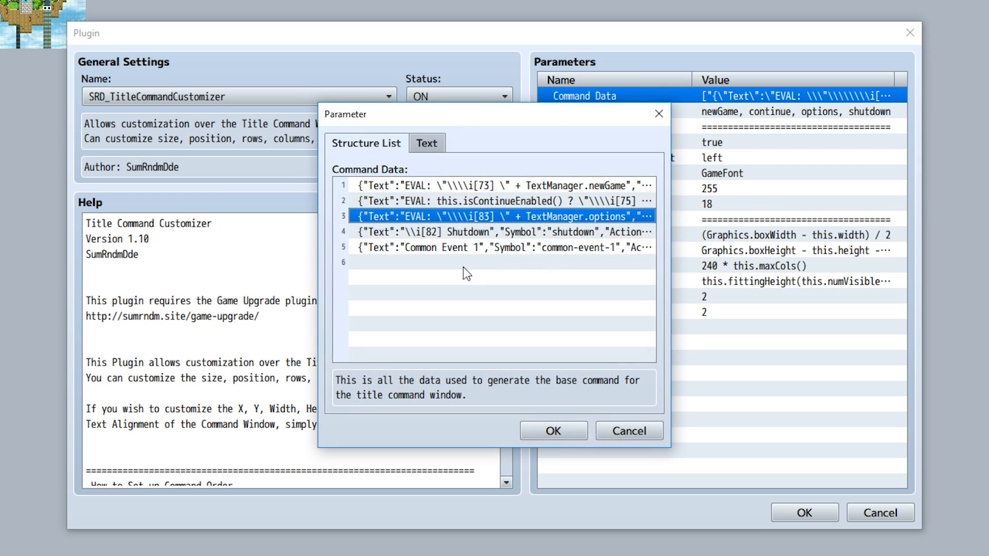
pyautogui.click(450, 233)
pyautogui.doubleClick(450, 234)
pyautogui.click(547, 433)
pyautogui.click(474, 246)
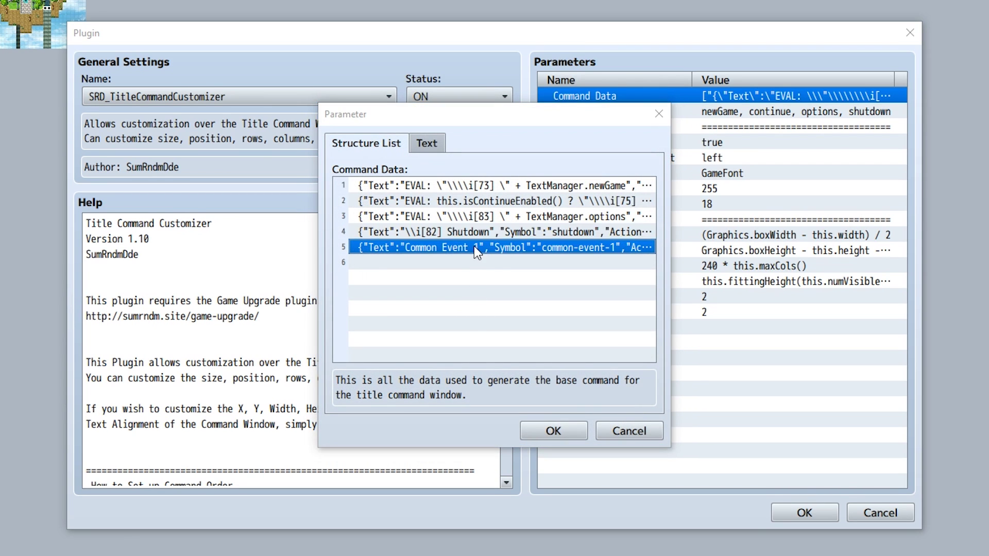
pyautogui.doubleClick(474, 246)
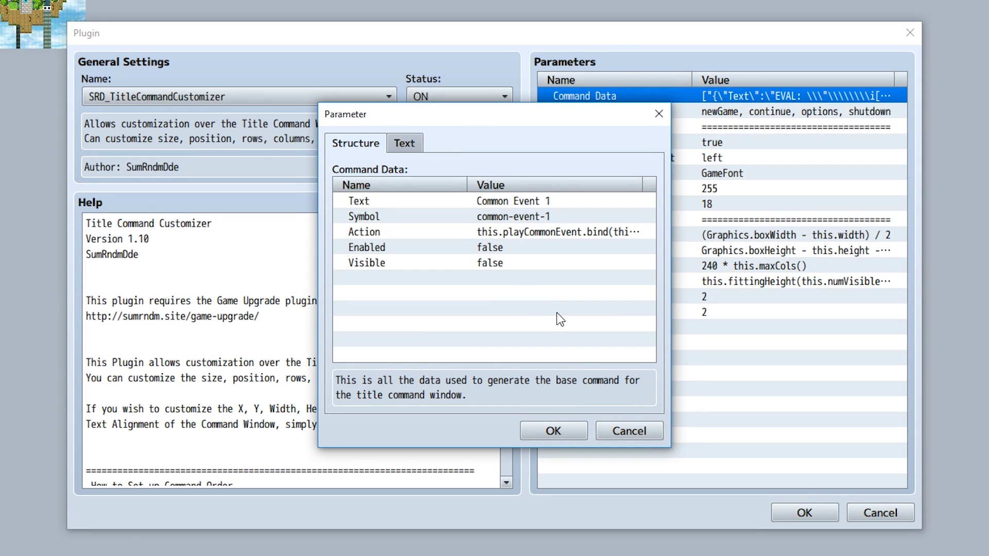
pyautogui.click(553, 431)
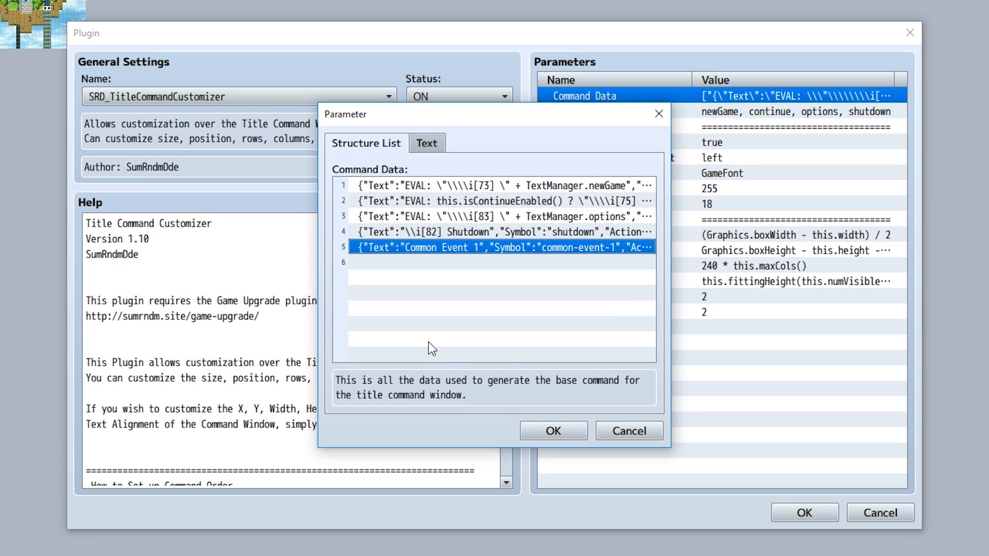
# Add a new title command to Command Data with the Text "Bla" and the Symbol "fdfdsf"
pyautogui.doubleClick(413, 323)
pyautogui.doubleClick(432, 203)
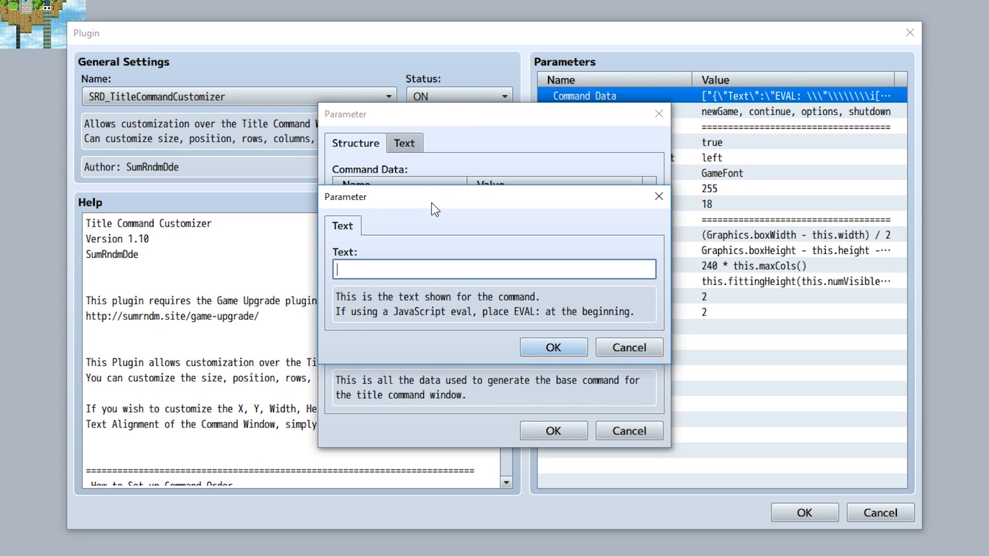
pyautogui.write('Bla')
pyautogui.press('Return')
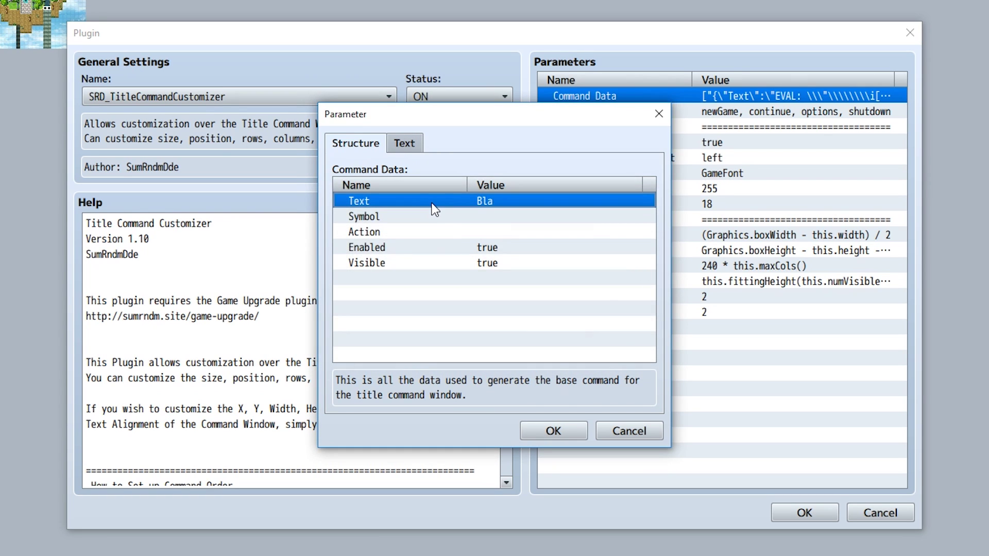
pyautogui.doubleClick(446, 218)
pyautogui.write('fdfdsf')
pyautogui.click(529, 342)
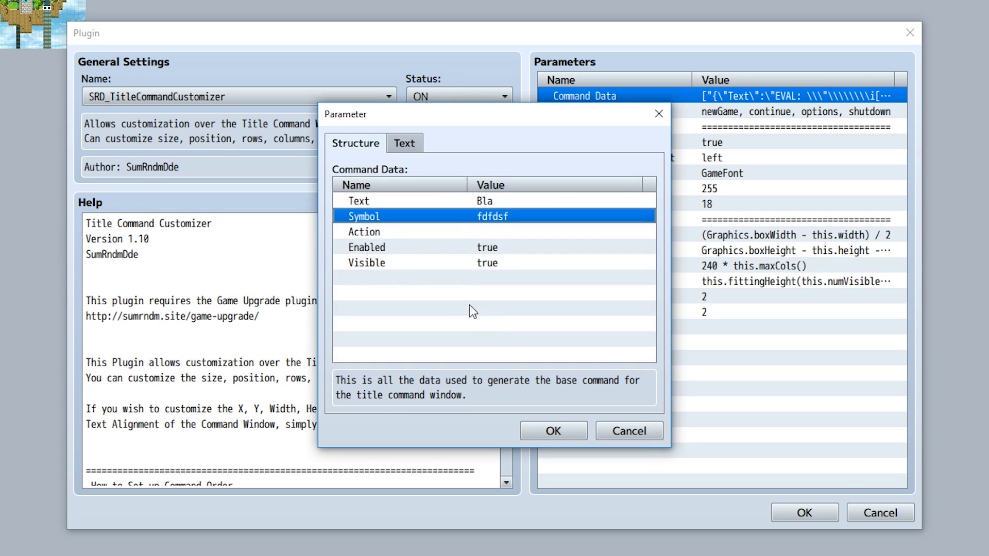
# Set the new command's Action to "this.playCommonEvent.bind(this, 2)"
pyautogui.click(426, 234)
pyautogui.doubleClick(427, 234)
pyautogui.write('this.')
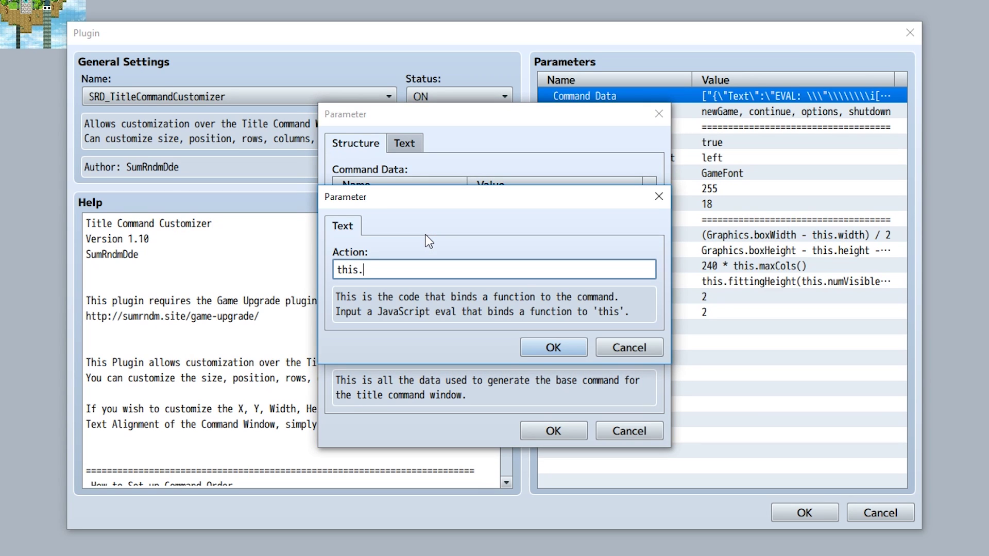
pyautogui.write('playCommonEvent(')
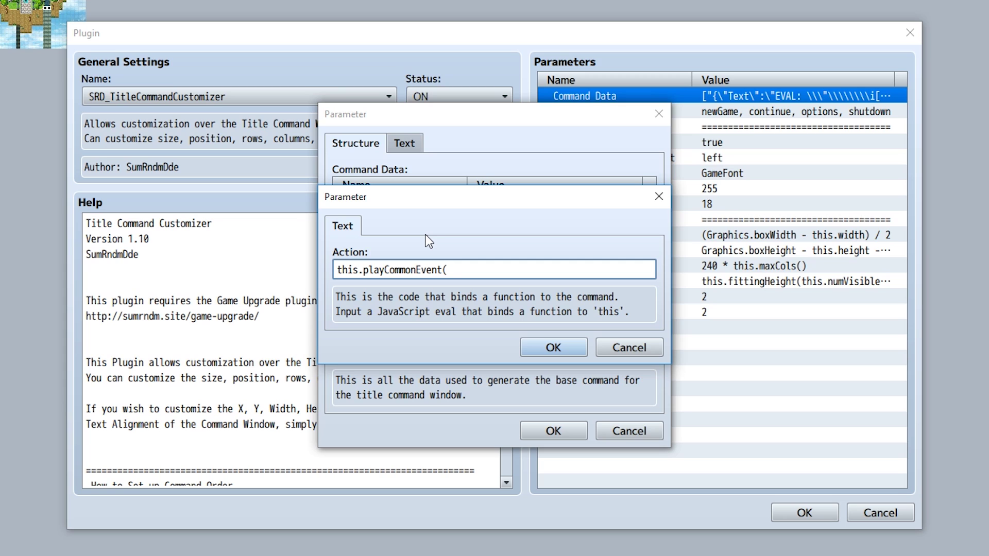
pyautogui.press('BackSpace')
pyautogui.write('.bind(this, 2)')
pyautogui.click(541, 348)
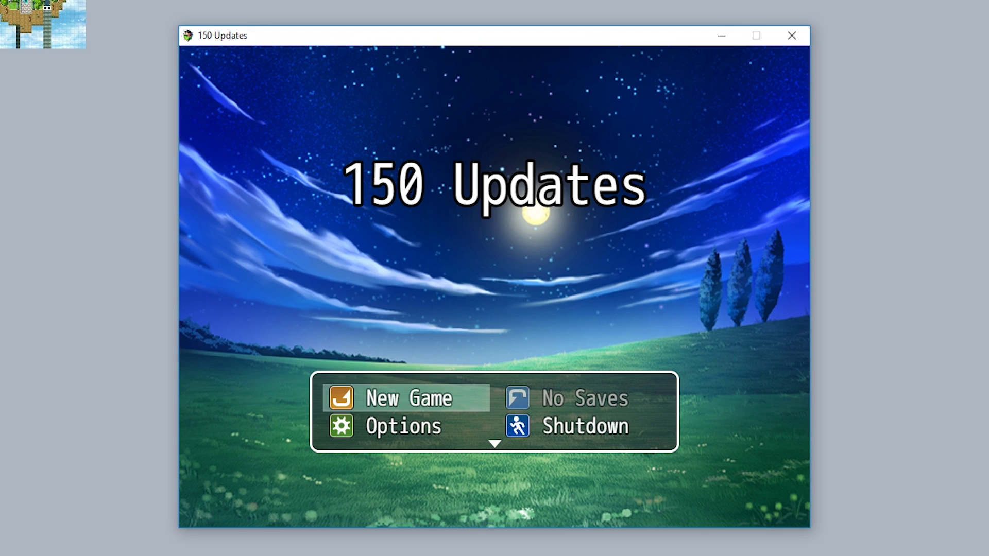
# Test the Bla command on the game's title screen, dismiss its message and move back up the command list
pyautogui.press('Down')
pyautogui.press('Down')
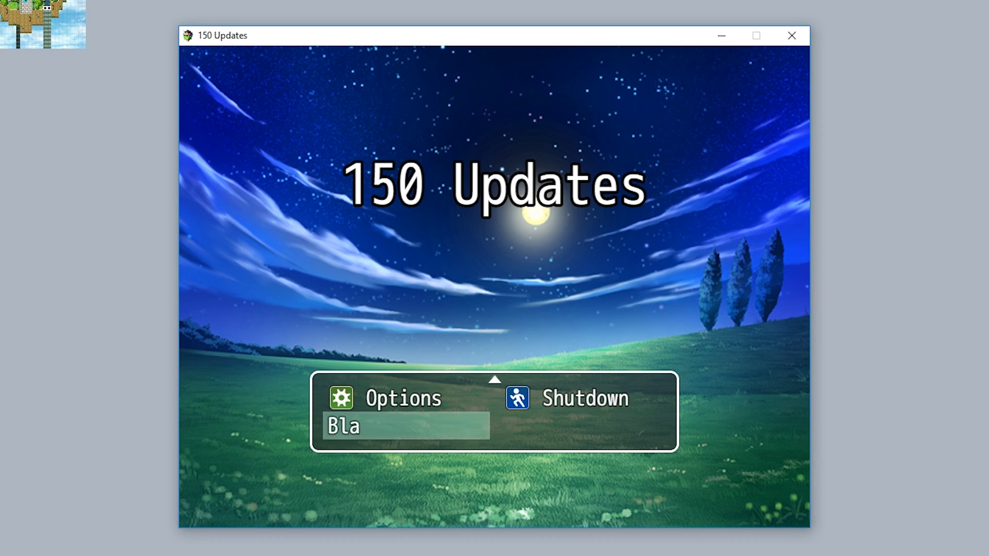
pyautogui.press('Return')
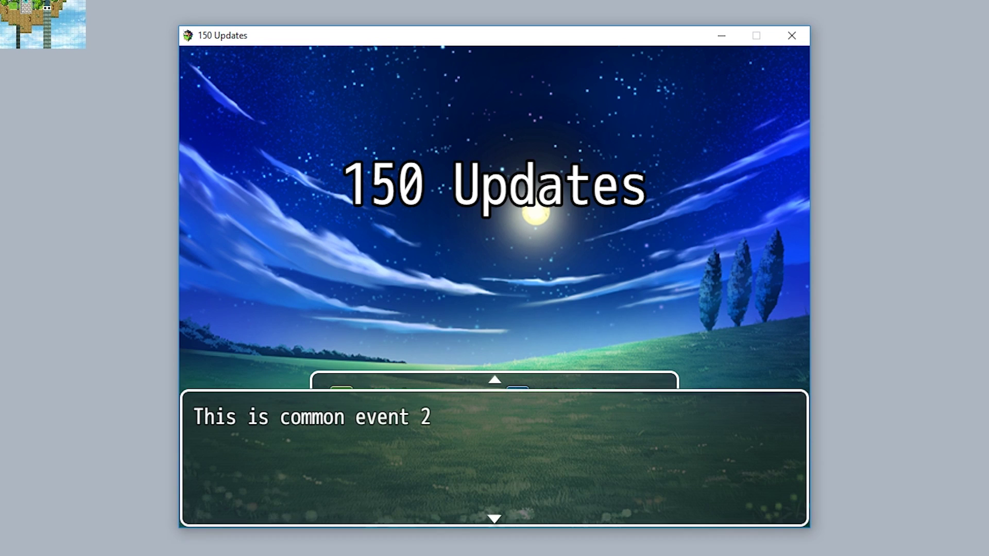
pyautogui.press('Return')
pyautogui.press('Up')
pyautogui.press('Up')
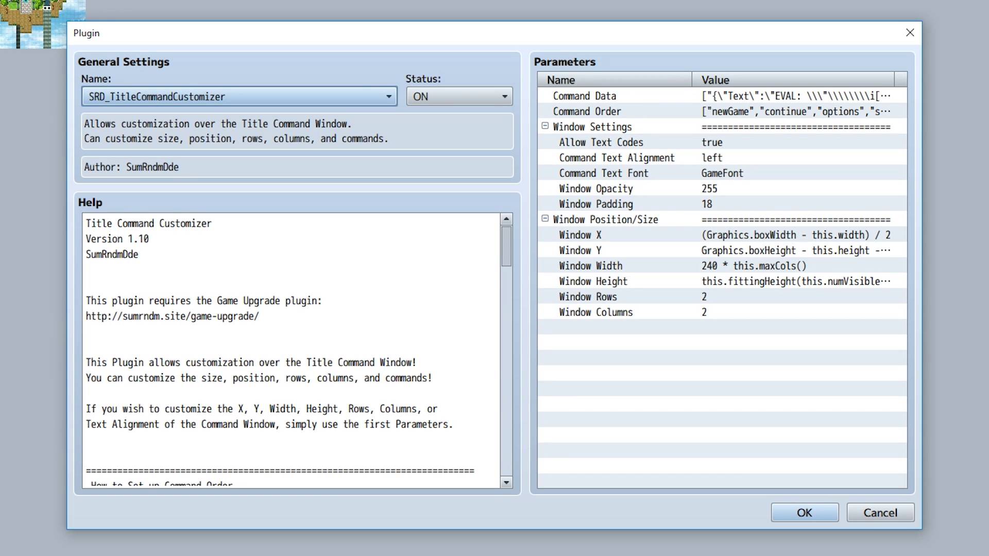
# Review the command symbols in the Command Order list of SRD_TitleCommandCustomizer
pyautogui.doubleClick(627, 114)
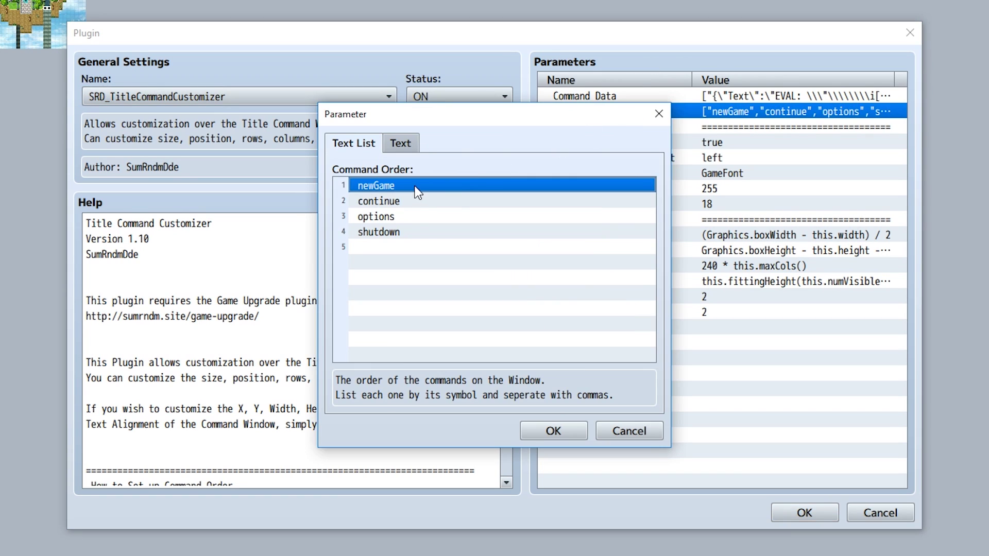
pyautogui.moveTo(415, 187); pyautogui.dragTo(388, 204)
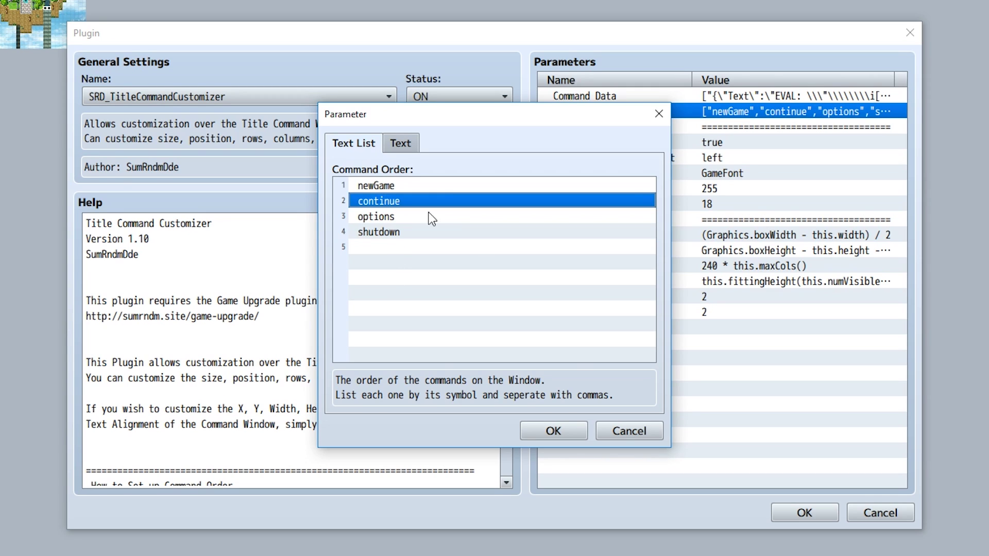
pyautogui.click(553, 431)
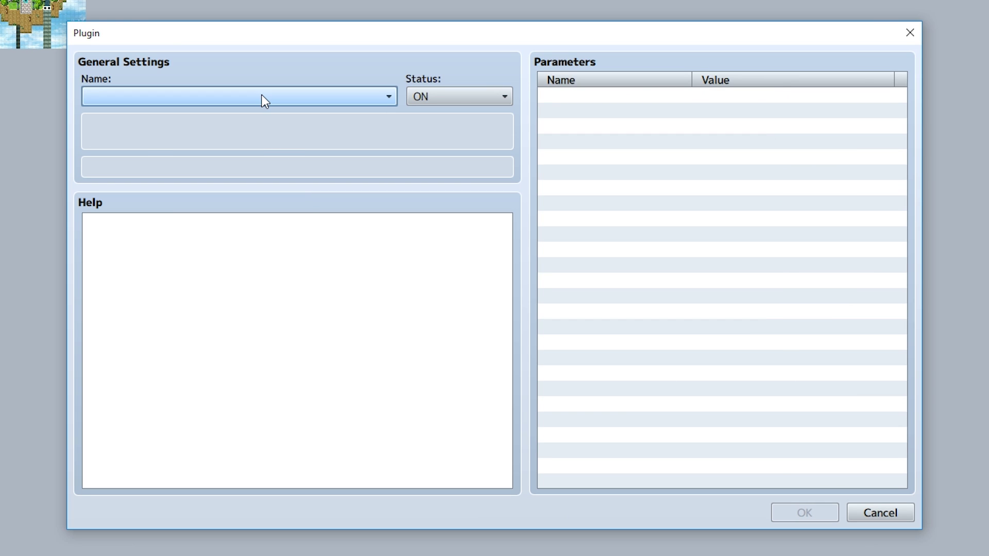
# Add the SRD_TitlePictureChoices plugin to the project with its status ON
pyautogui.click(261, 96)
pyautogui.click(213, 187)
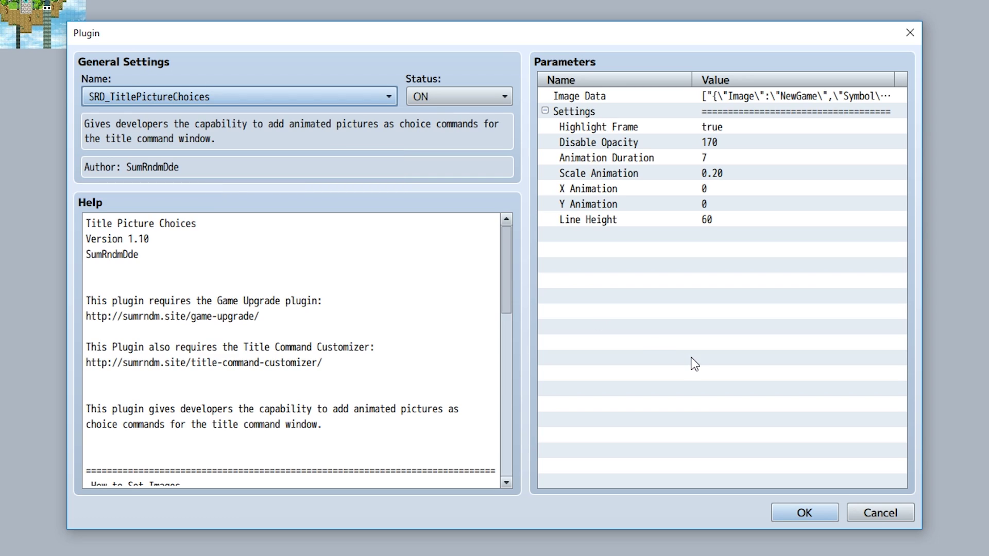
pyautogui.click(801, 512)
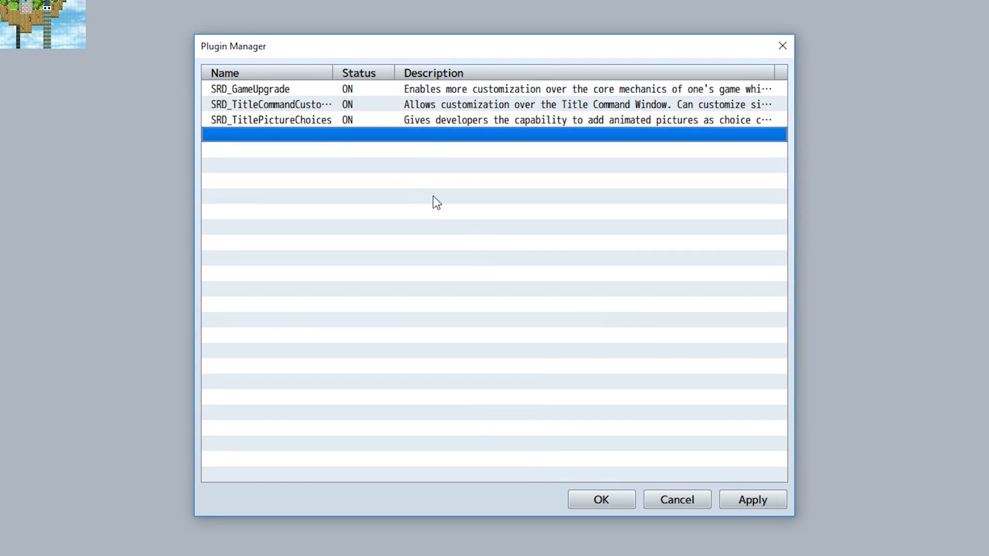
# Examine the Image and Symbol fields of the NewGame entry in the Image Data of SRD_TitlePictureChoices
pyautogui.doubleClick(323, 121)
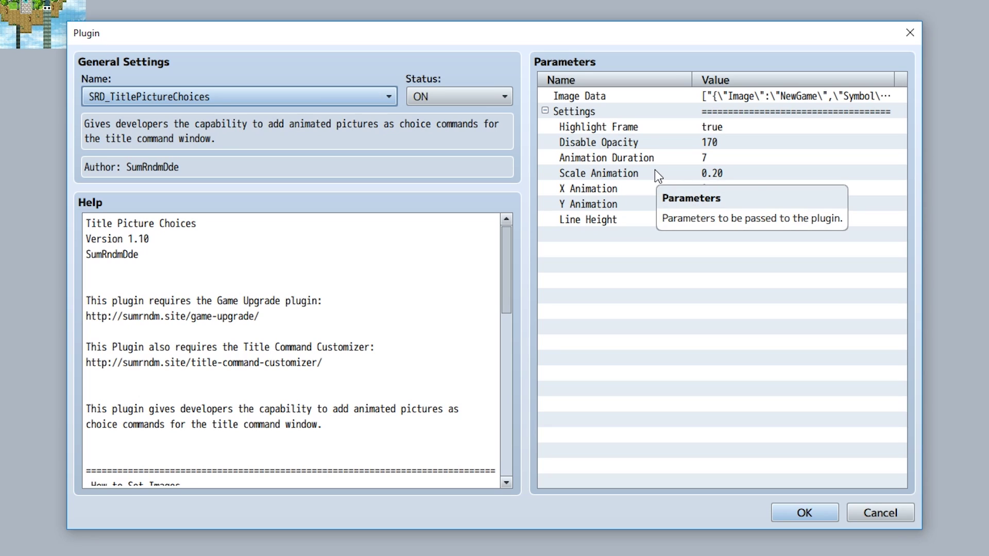
pyautogui.doubleClick(619, 96)
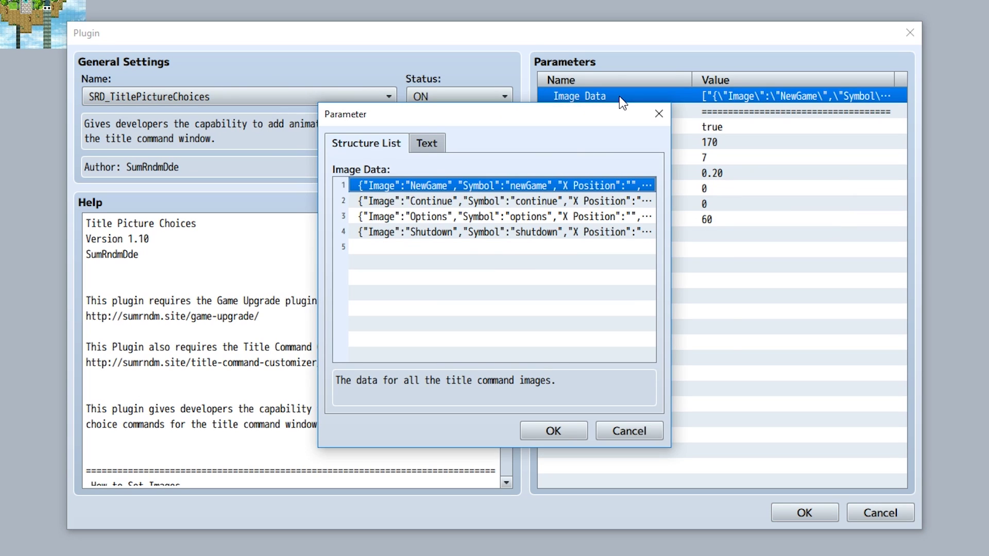
pyautogui.doubleClick(459, 185)
pyautogui.doubleClick(439, 205)
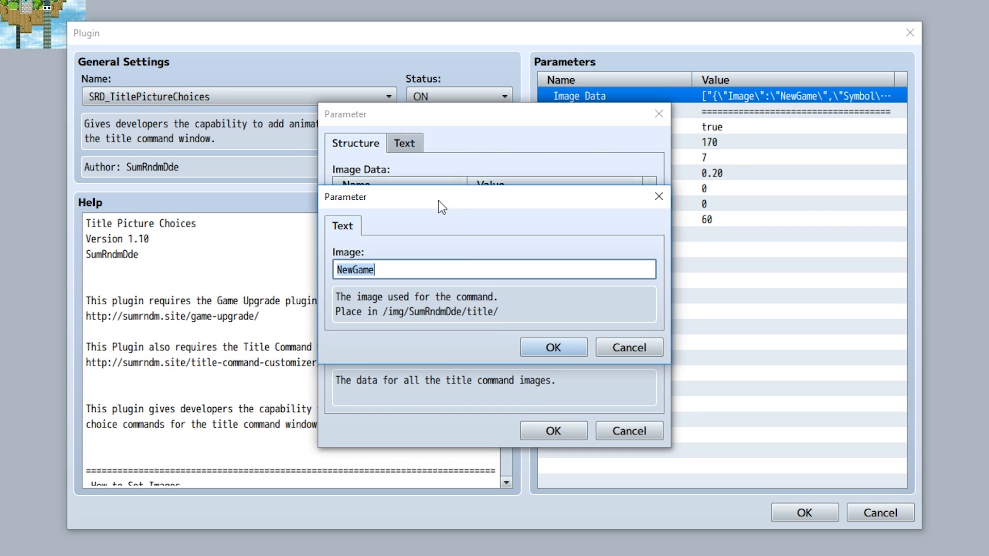
pyautogui.click(545, 346)
pyautogui.doubleClick(467, 218)
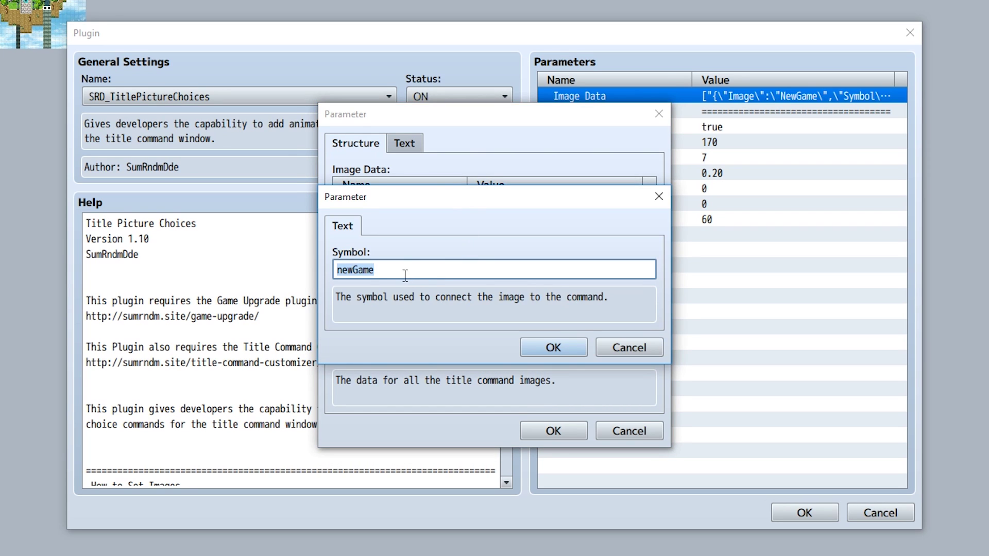
pyautogui.click(567, 351)
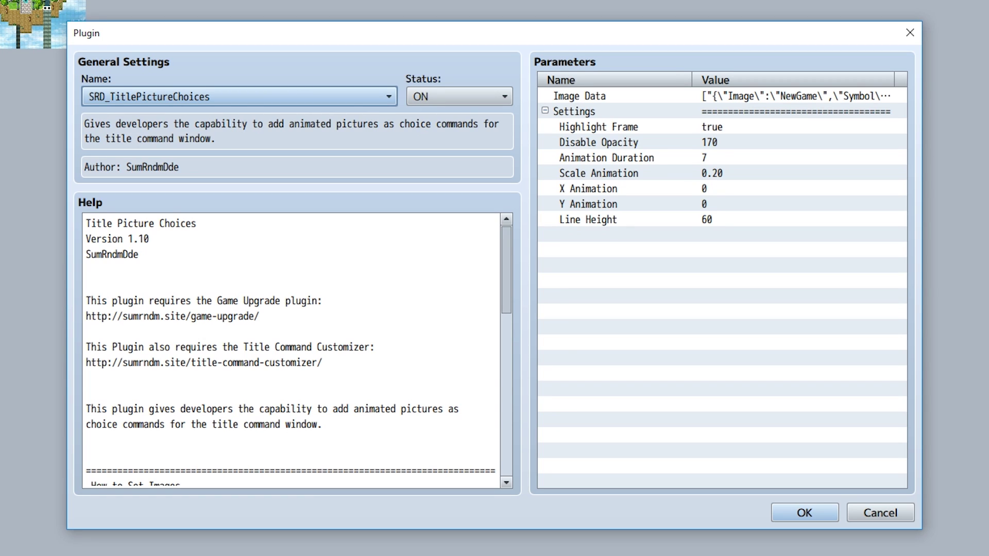
# Review the Highlight Frame, Line Height and Scale Animation parameters of SRD_TitlePictureChoices and return to the plugin list
pyautogui.doubleClick(642, 129)
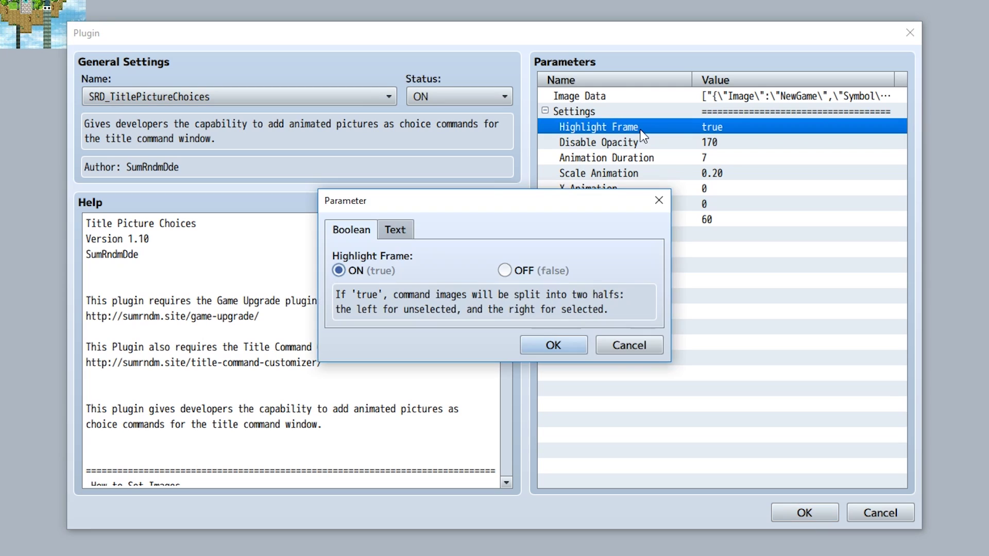
pyautogui.click(554, 345)
pyautogui.doubleClick(654, 220)
pyautogui.click(571, 349)
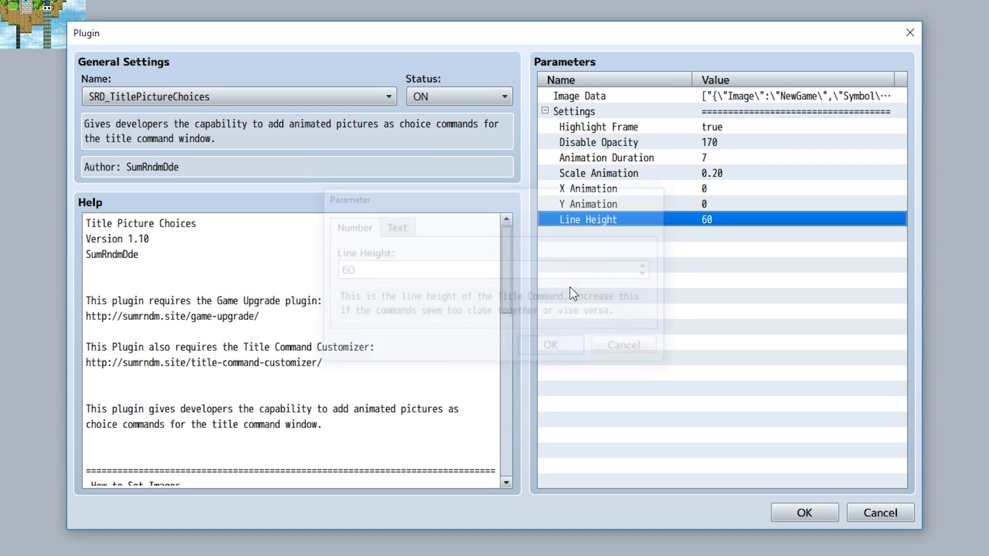
pyautogui.doubleClick(644, 173)
pyautogui.click(556, 351)
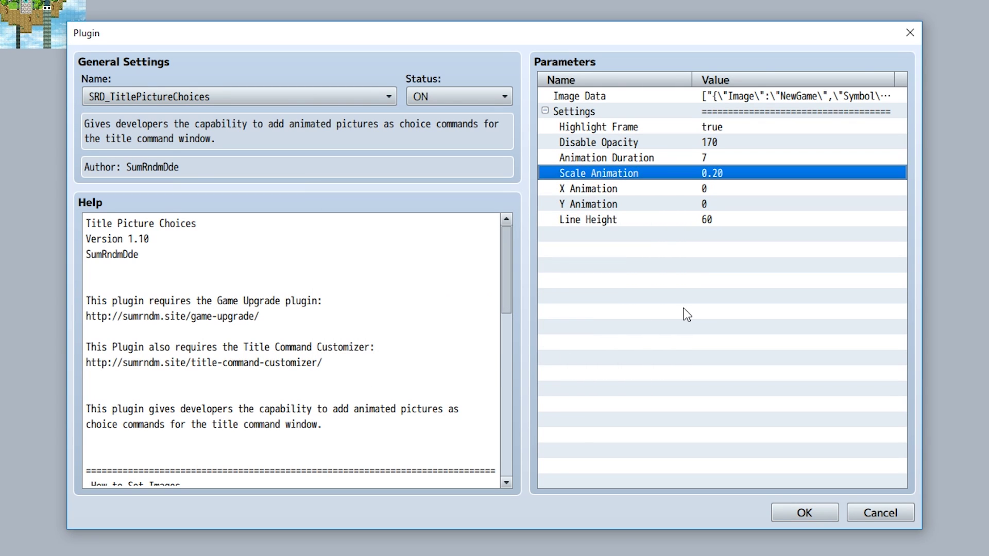
pyautogui.click(799, 510)
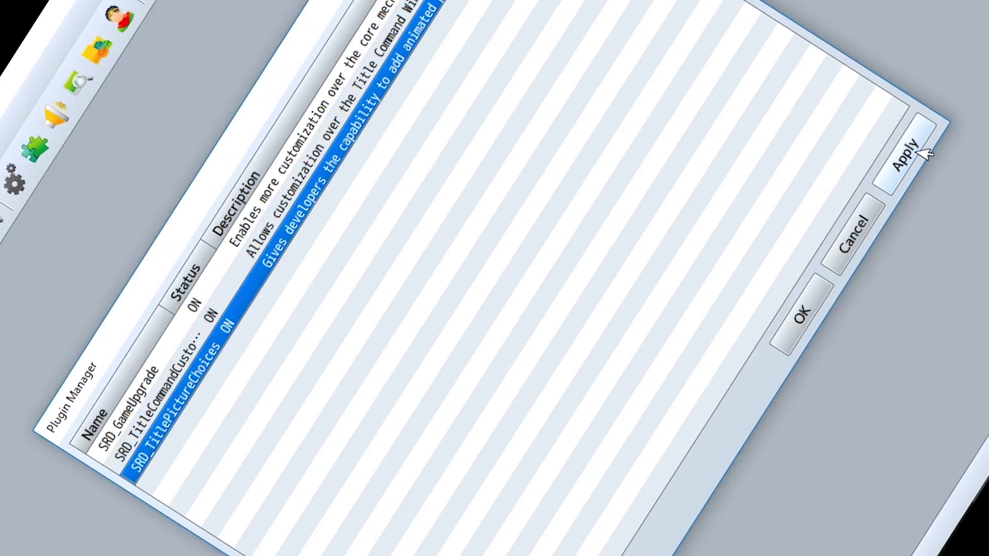